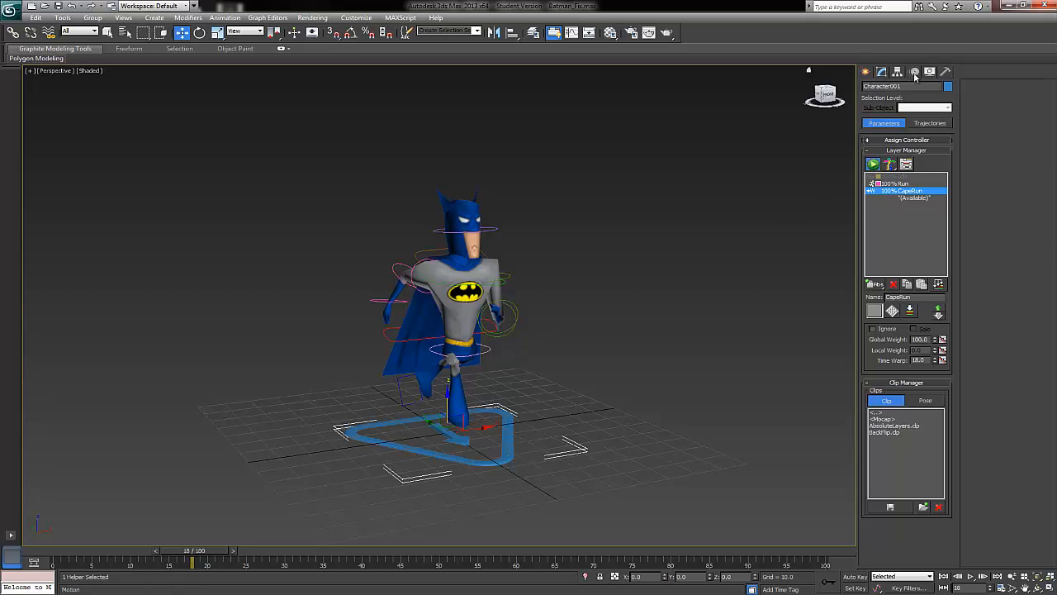
Switch the Batman rig from animation mode to setup mode and deselect it
{"action": "left_click", "coordinate": [874, 164]}
{"action": "middle_click_drag", "start_coordinate": [653, 213], "coordinate": [618, 234], "text": "alt"}
{"action": "left_click", "coordinate": [574, 233]}
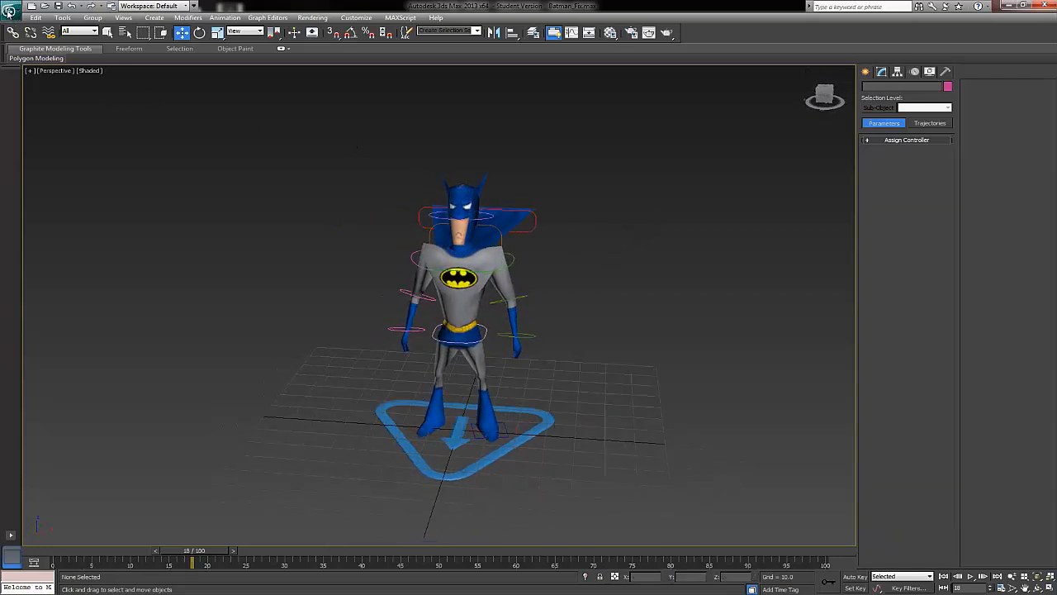
Start a scene export and browse to the folder C:\UDK\UDK-2012-07\UDKGame\Content
{"action": "left_click", "coordinate": [11, 11]}
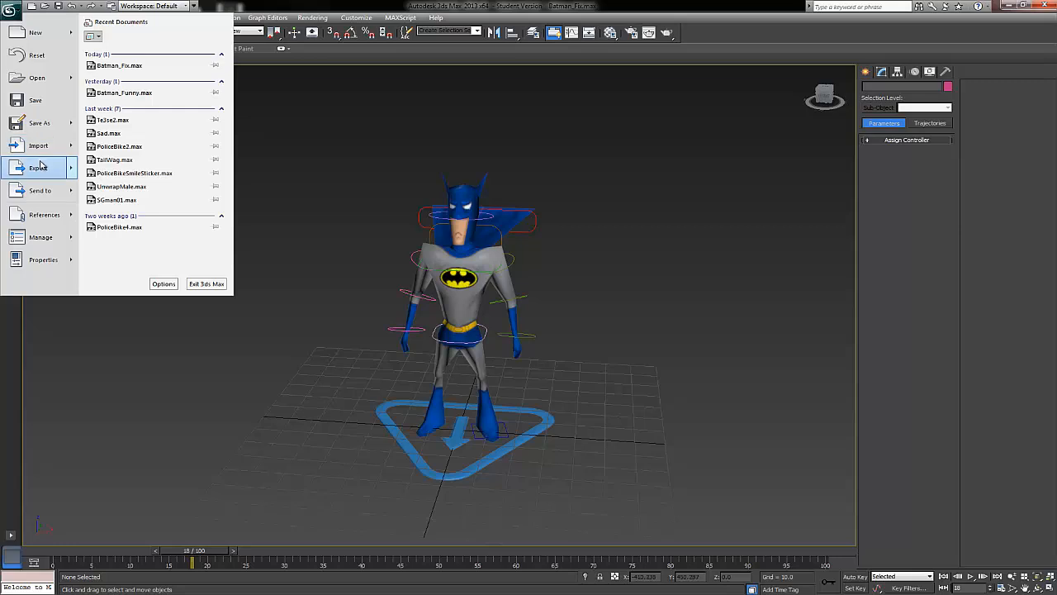
{"action": "left_click", "coordinate": [39, 167]}
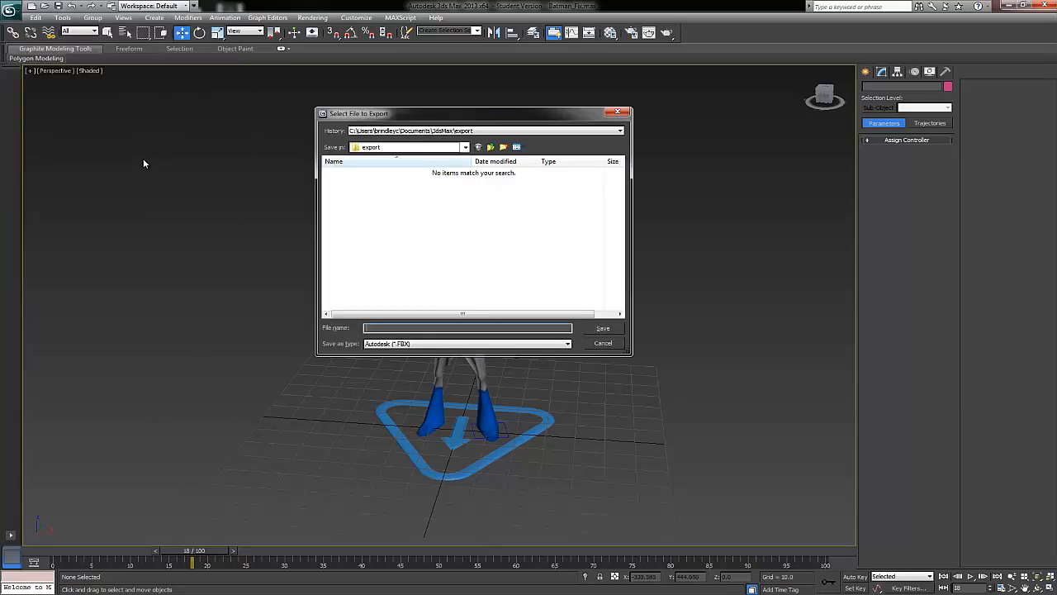
{"action": "left_click", "coordinate": [382, 148]}
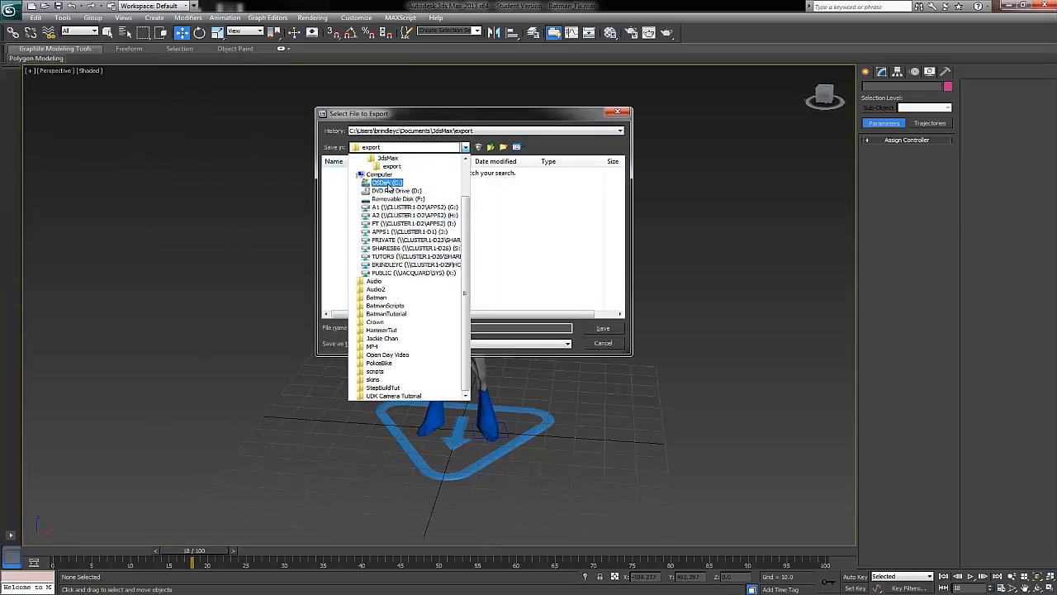
{"action": "left_click", "coordinate": [387, 185]}
{"action": "left_click", "coordinate": [347, 262]}
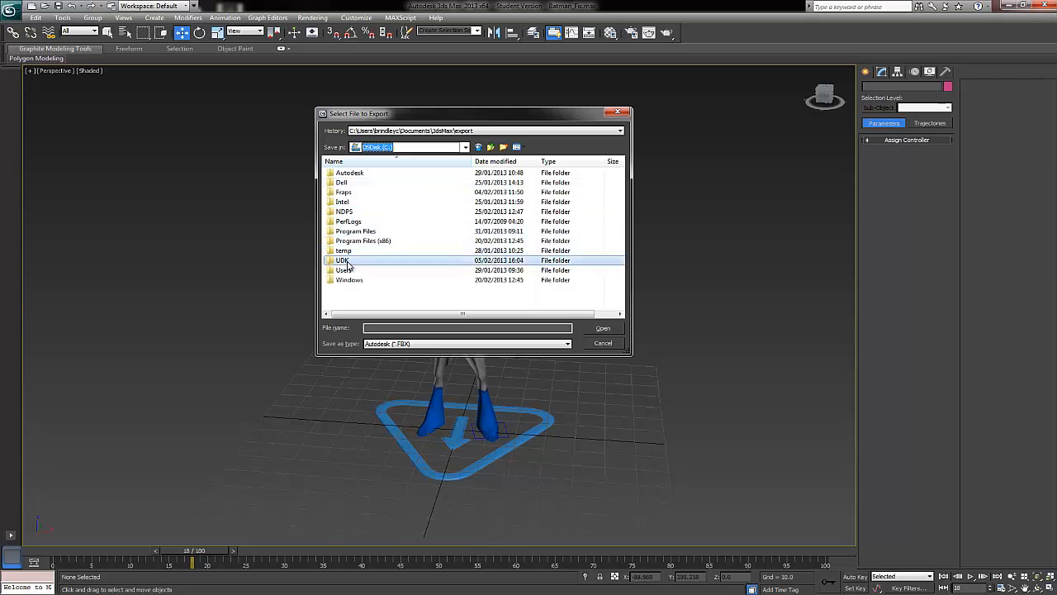
{"action": "double_click", "coordinate": [347, 262]}
{"action": "double_click", "coordinate": [351, 270]}
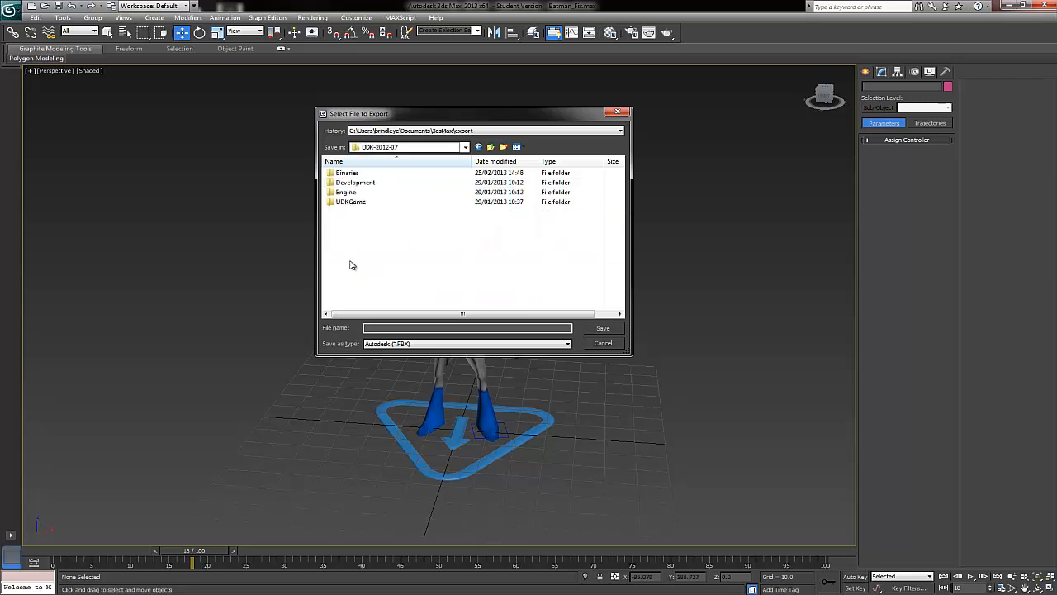
{"action": "left_click", "coordinate": [350, 203]}
{"action": "double_click", "coordinate": [349, 203]}
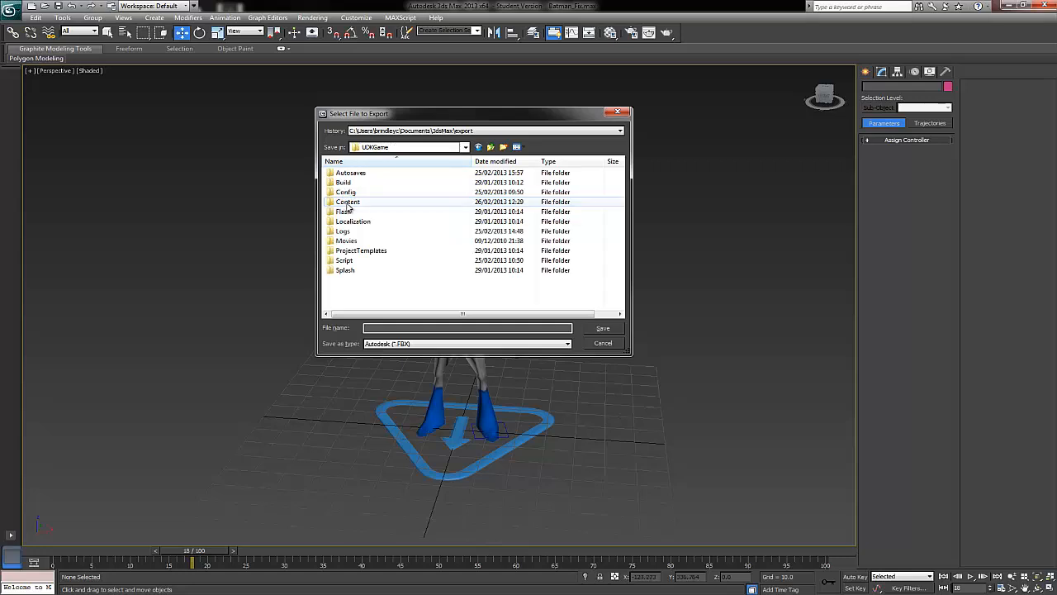
{"action": "double_click", "coordinate": [347, 202]}
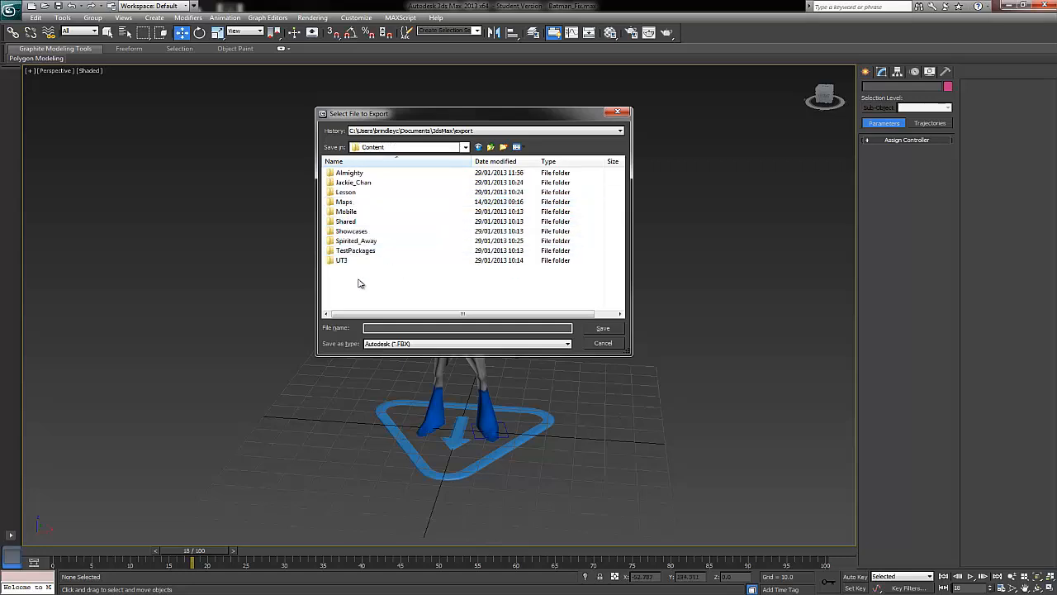
Create a folder named BatmanGame inside Content and open it
{"action": "left_click", "coordinate": [504, 148]}
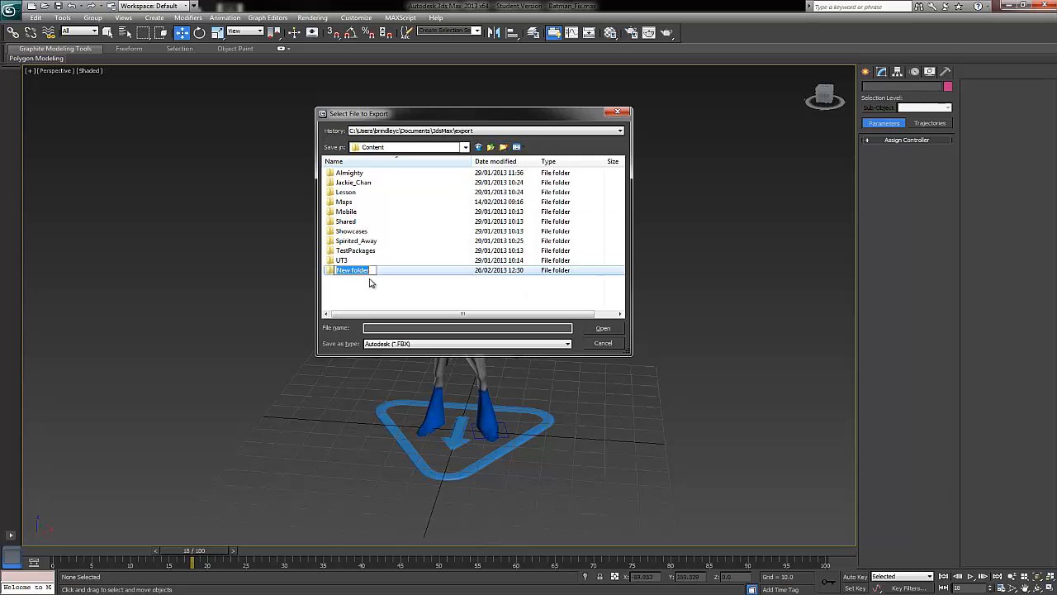
{"action": "type", "text": "BatmanGame"}
{"action": "key", "text": "Return"}
{"action": "key", "text": "Return"}
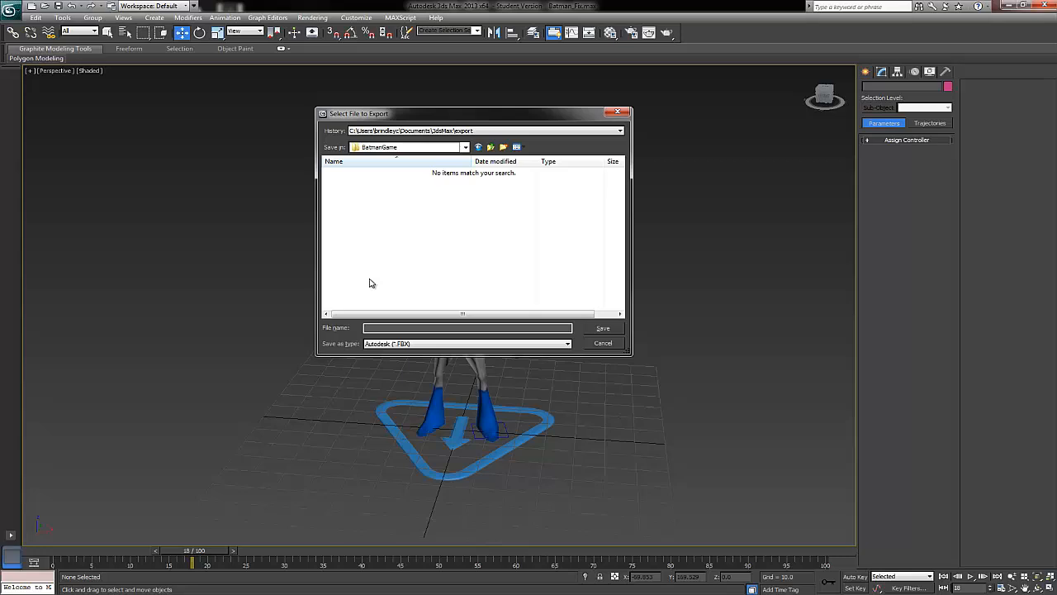
Create three subfolders in BatmanGame named Meshes, Animations and Textures
{"action": "left_click", "coordinate": [503, 147]}
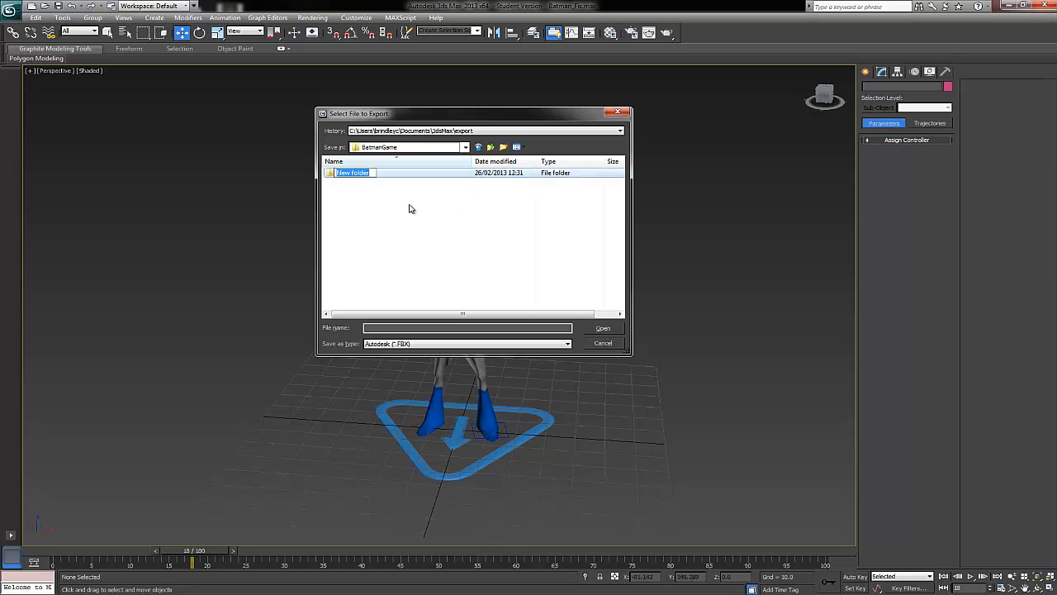
{"action": "type", "text": "Meshes"}
{"action": "key", "text": "Return"}
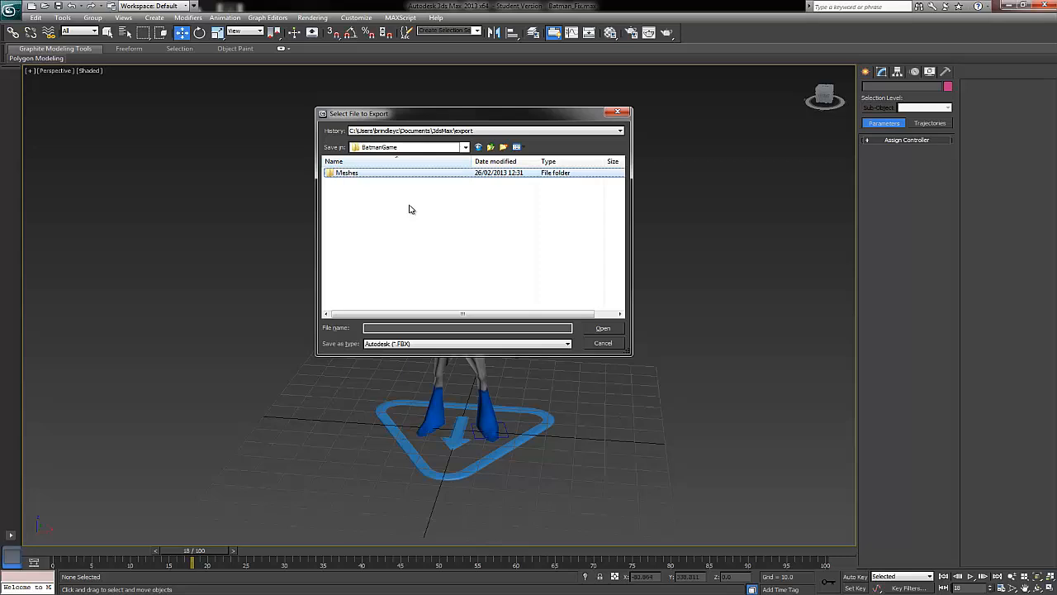
{"action": "left_click", "coordinate": [503, 147]}
{"action": "type", "text": "Animations"}
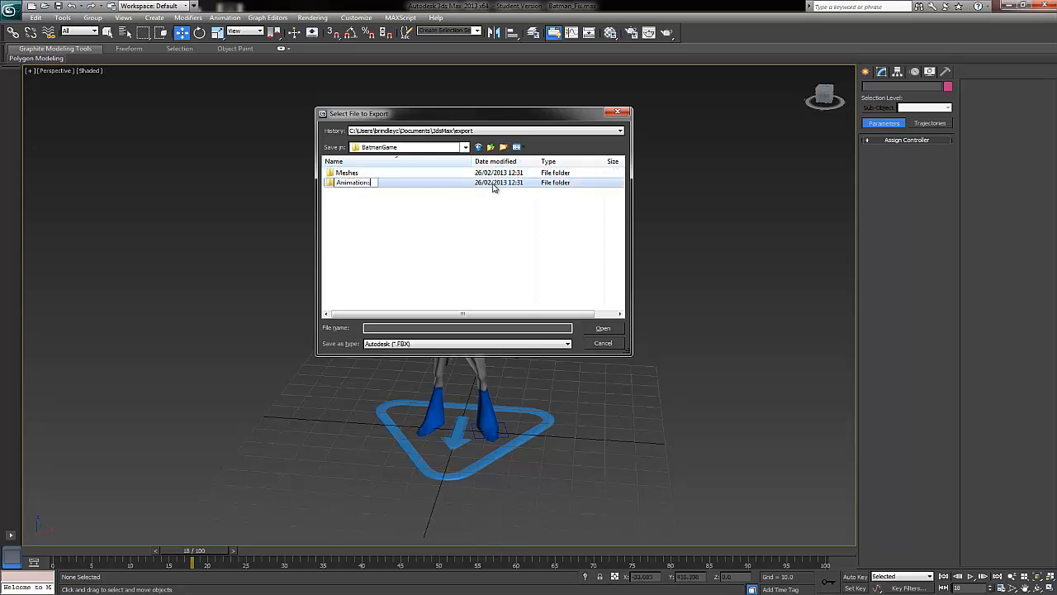
{"action": "key", "text": "Return"}
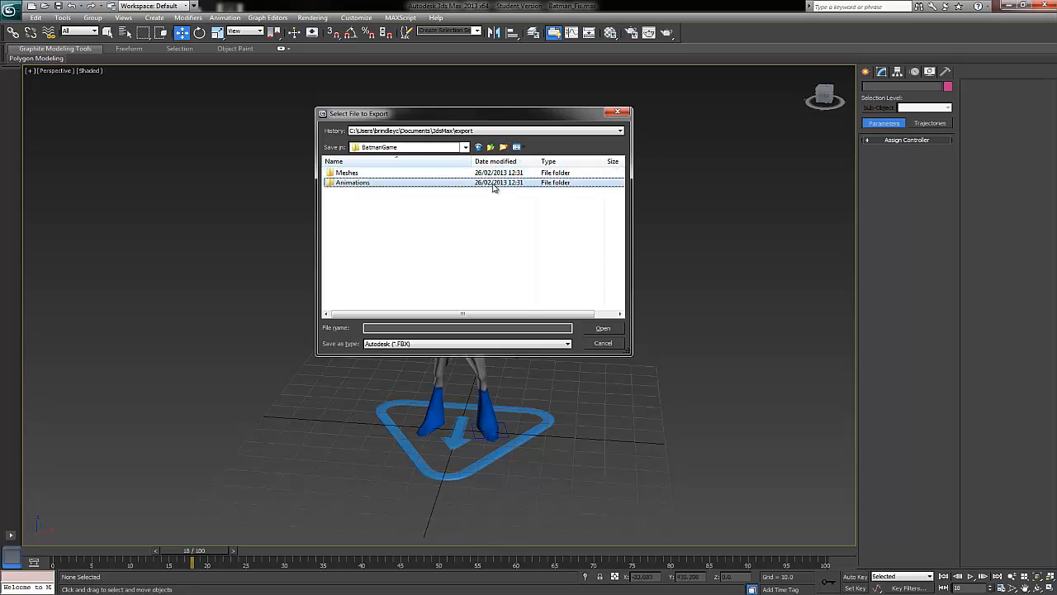
{"action": "left_click", "coordinate": [503, 147]}
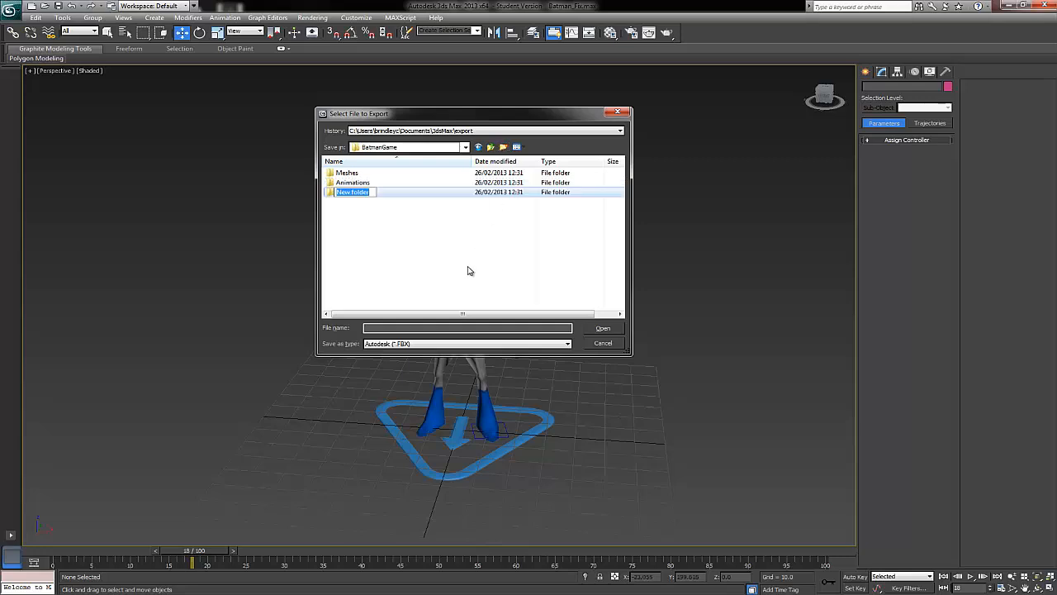
{"action": "type", "text": "Textures"}
{"action": "key", "text": "Return"}
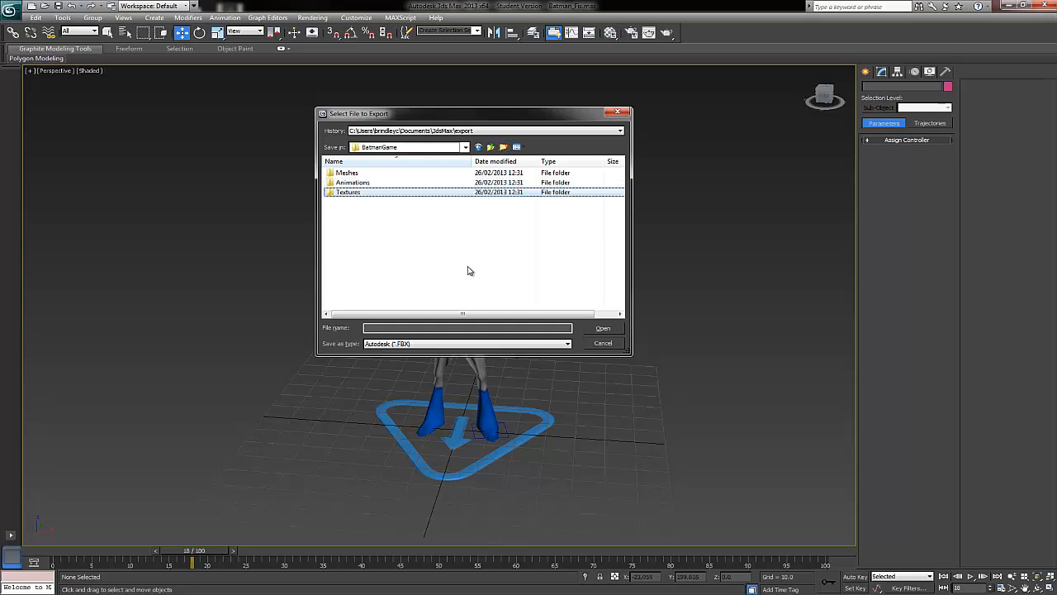
Save the export in the Meshes folder as an Autodesk FBX file named Batman_SM
{"action": "double_click", "coordinate": [350, 173]}
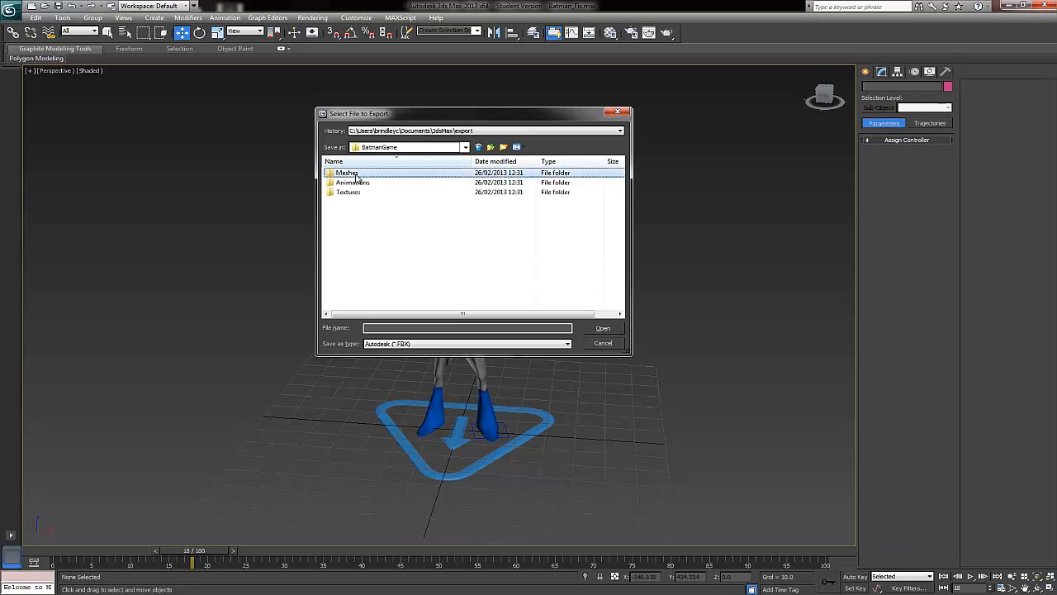
{"action": "left_click", "coordinate": [392, 344]}
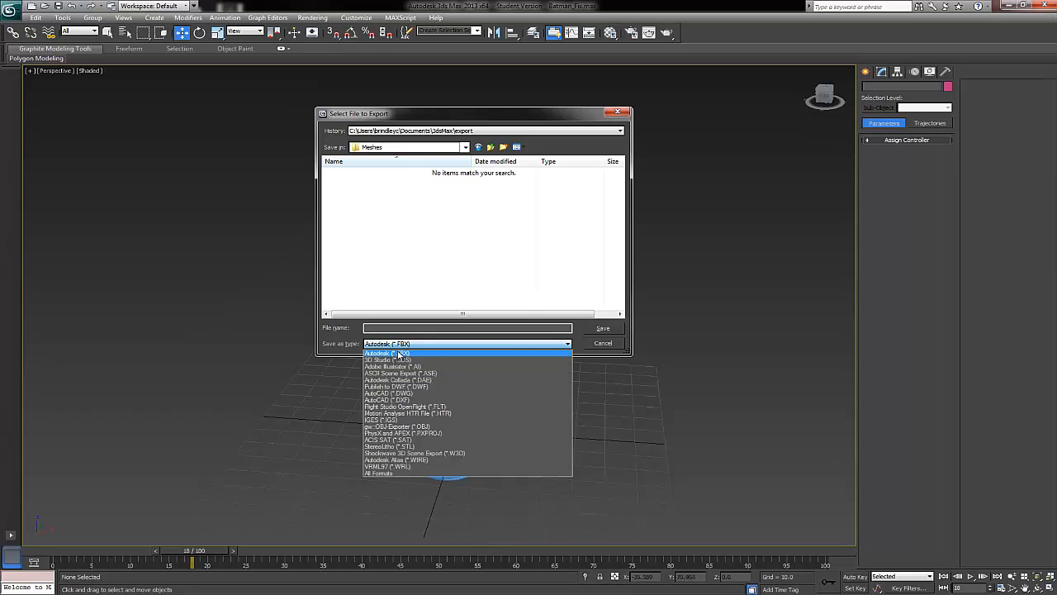
{"action": "left_click", "coordinate": [399, 353]}
{"action": "left_click", "coordinate": [392, 328]}
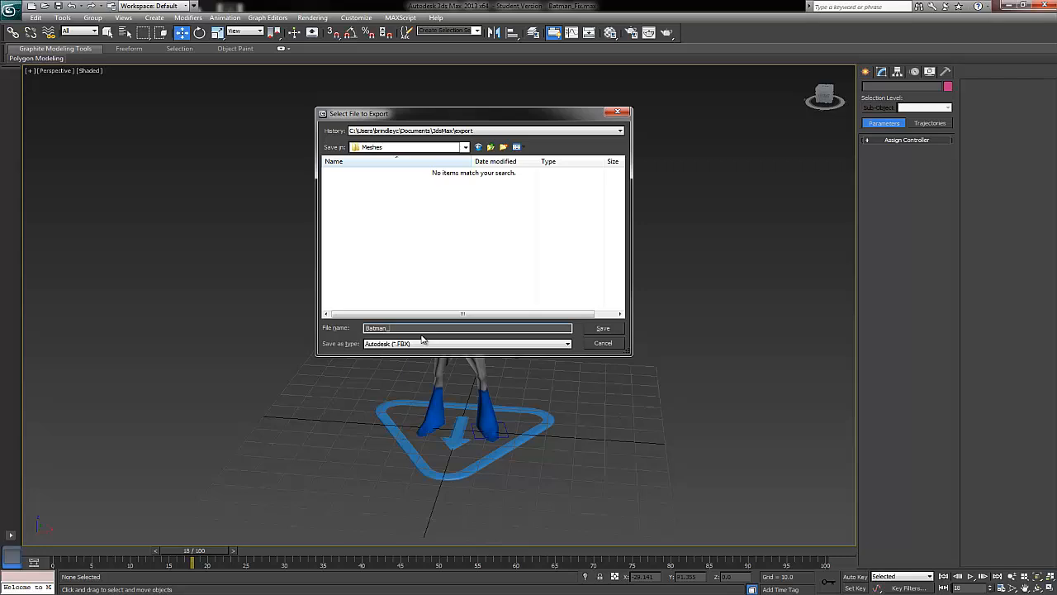
{"action": "type", "text": "Batman_SM"}
{"action": "left_click", "coordinate": [619, 330]}
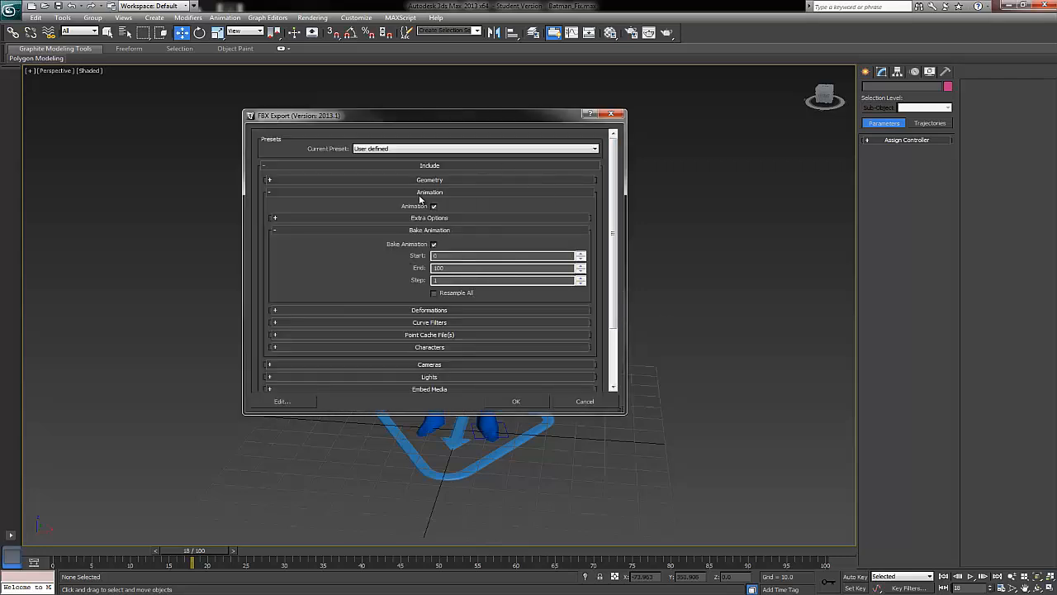
Check the geometry options and exclude animation from the FBX export
{"action": "left_click", "coordinate": [417, 192]}
{"action": "left_click", "coordinate": [399, 180]}
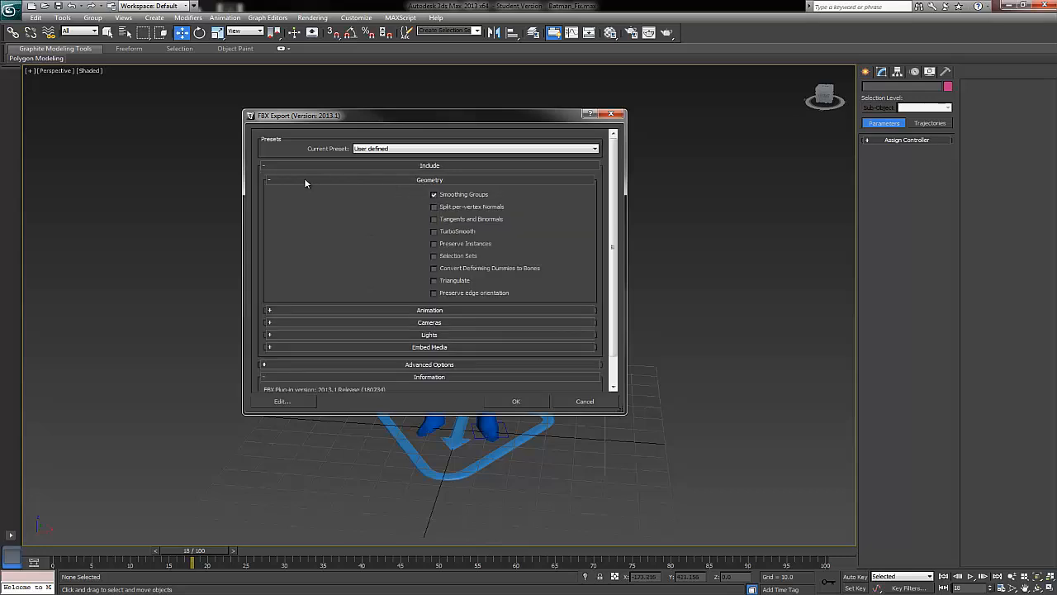
{"action": "left_click", "coordinate": [430, 181]}
{"action": "left_click", "coordinate": [431, 192]}
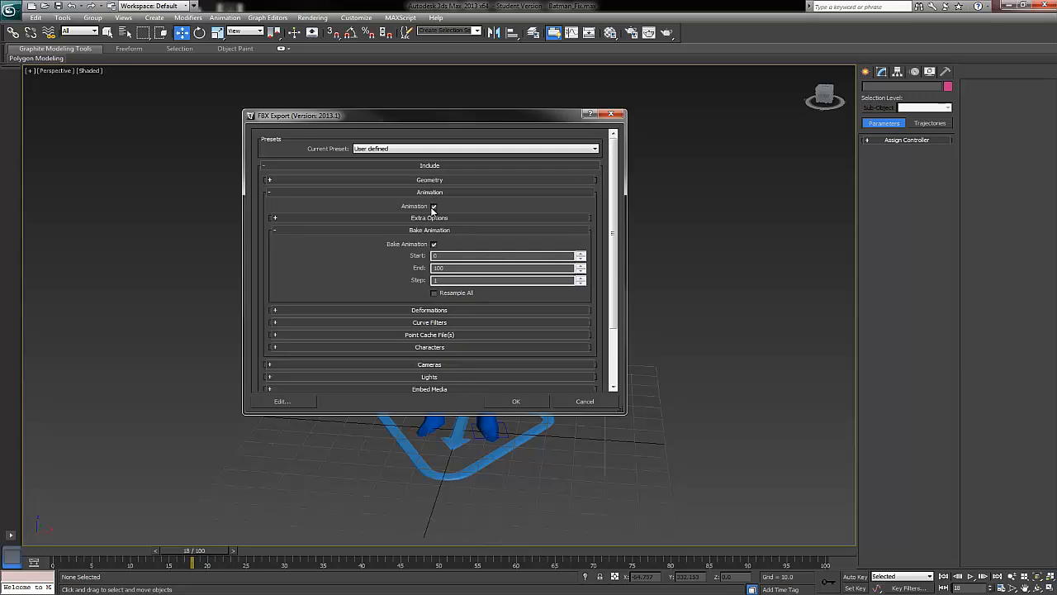
{"action": "left_click", "coordinate": [433, 207]}
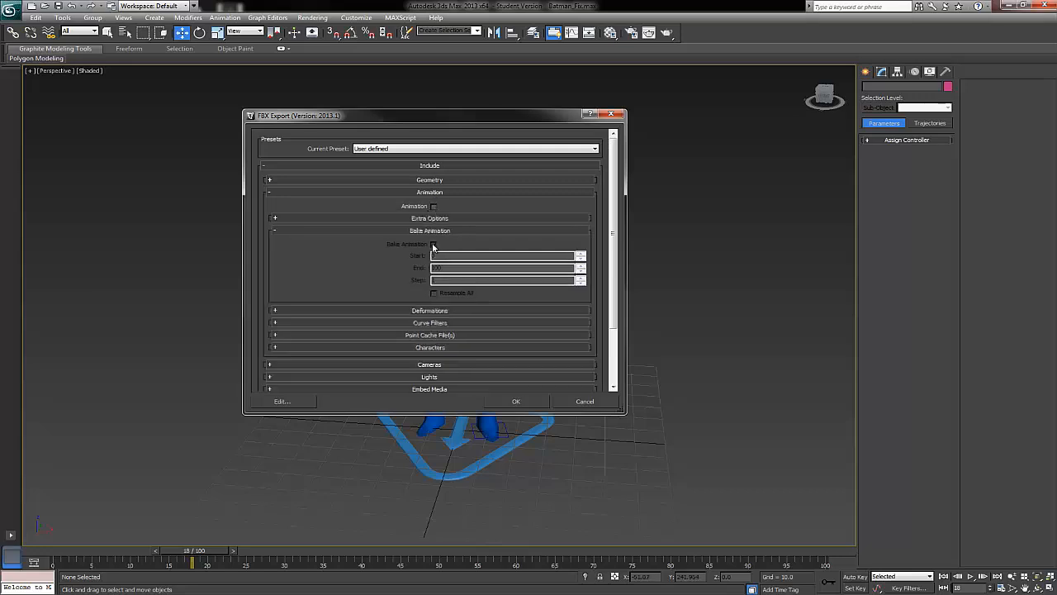
{"action": "left_click", "coordinate": [431, 231]}
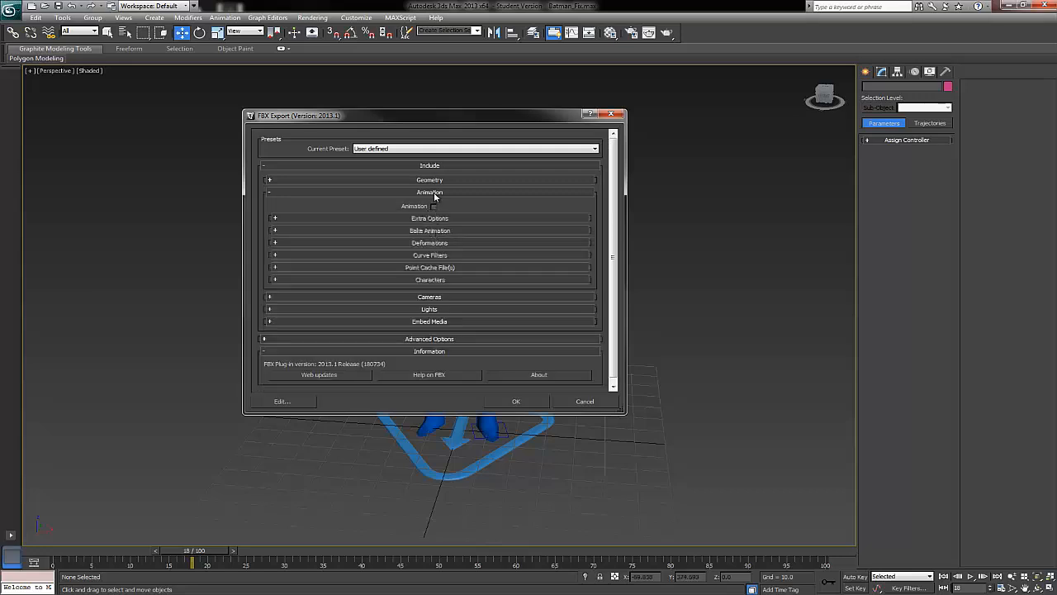
{"action": "left_click", "coordinate": [436, 192]}
Check the camera options and run the FBX export of the mesh
{"action": "left_click", "coordinate": [435, 205]}
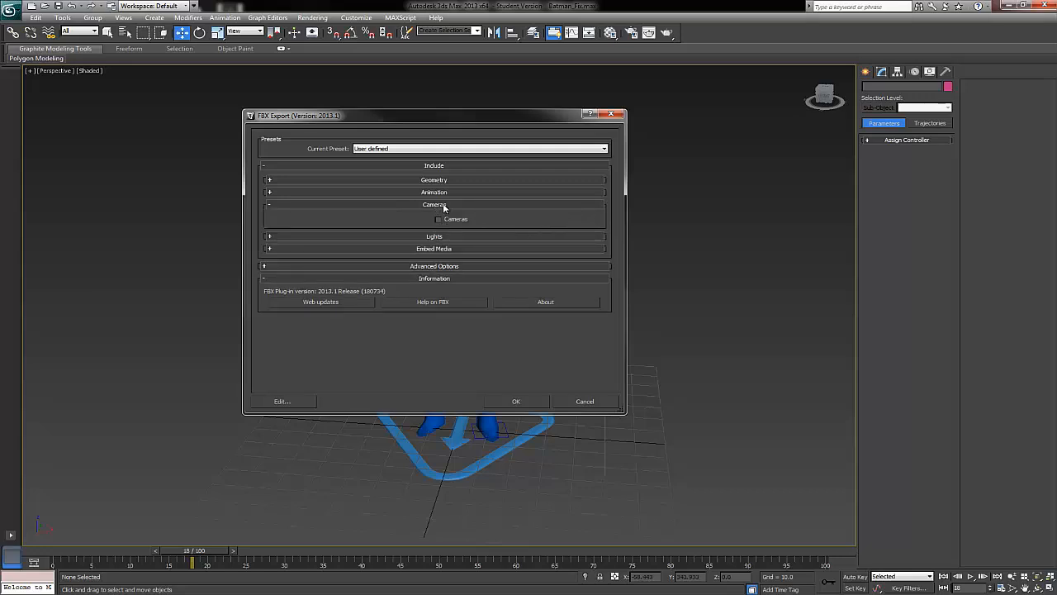
{"action": "left_click", "coordinate": [443, 205]}
{"action": "left_click", "coordinate": [437, 216]}
{"action": "left_click", "coordinate": [446, 217]}
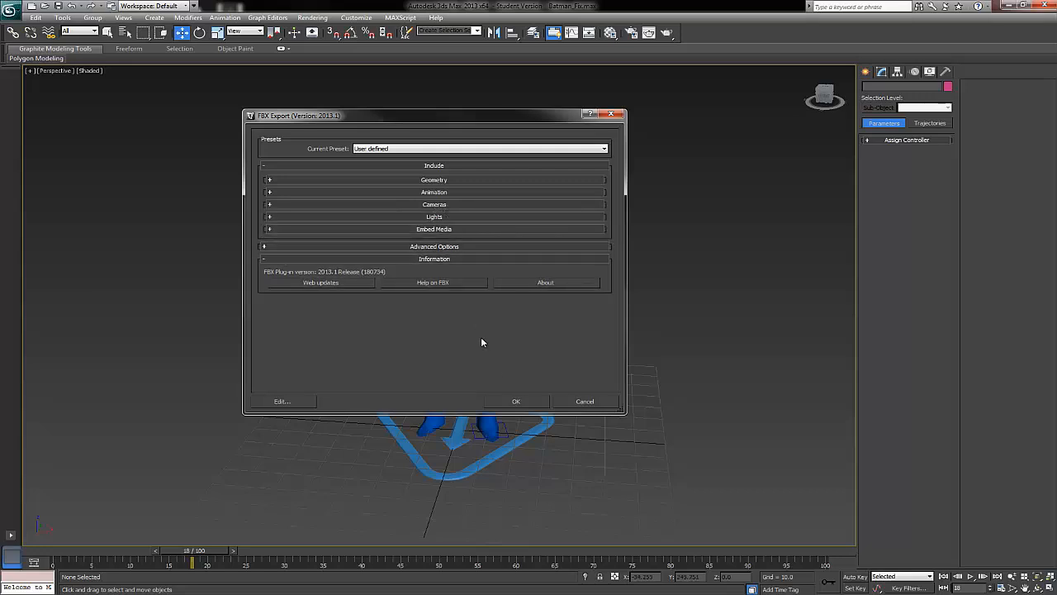
{"action": "left_click", "coordinate": [511, 401]}
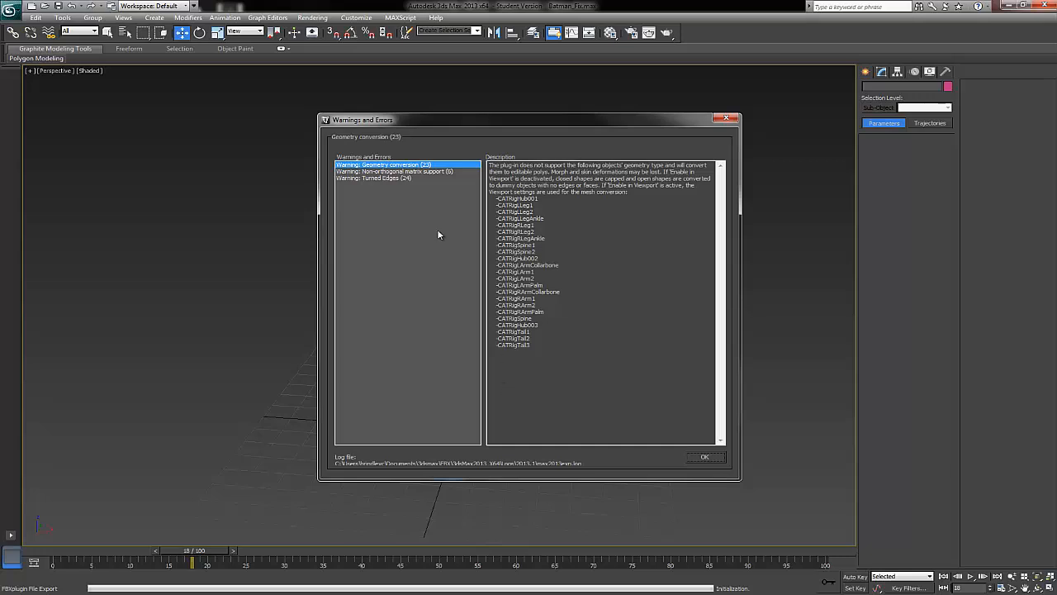
Review the Turned Edges and Geometry conversion warnings, and close the report
{"action": "left_click", "coordinate": [401, 178]}
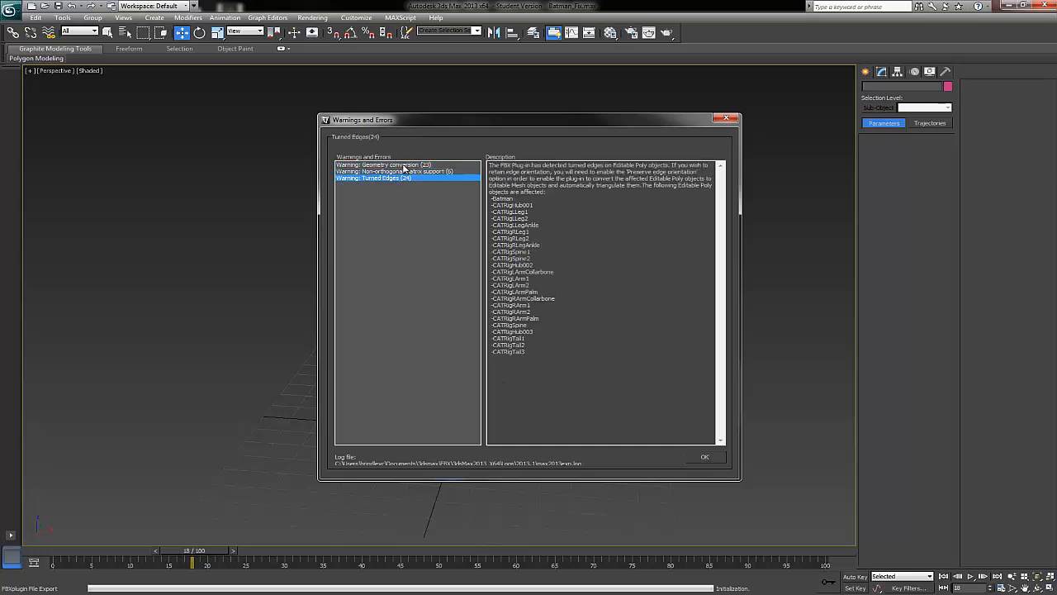
{"action": "left_click", "coordinate": [404, 166]}
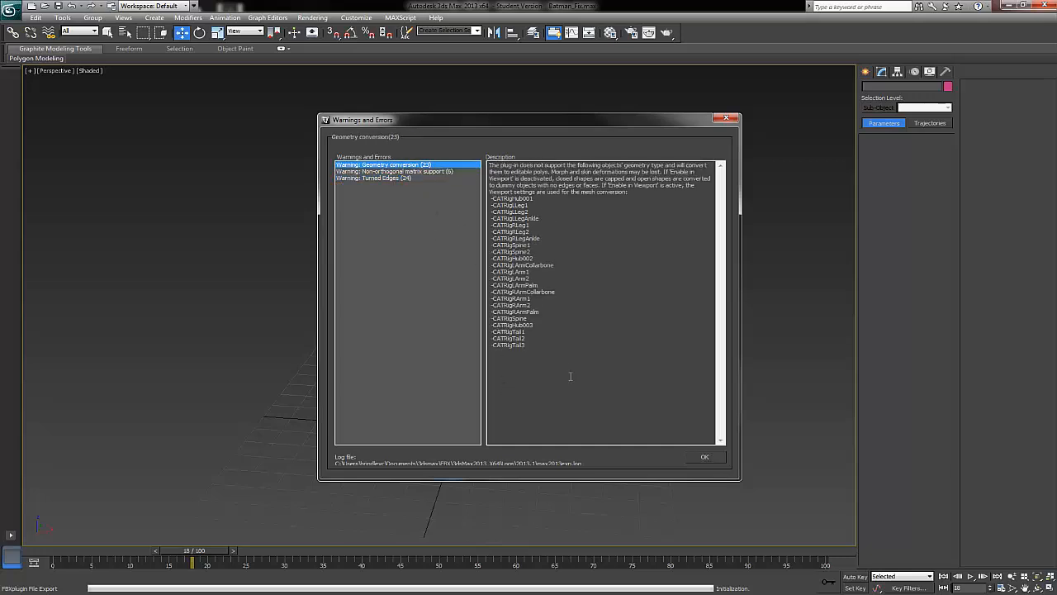
{"action": "left_click", "coordinate": [705, 456]}
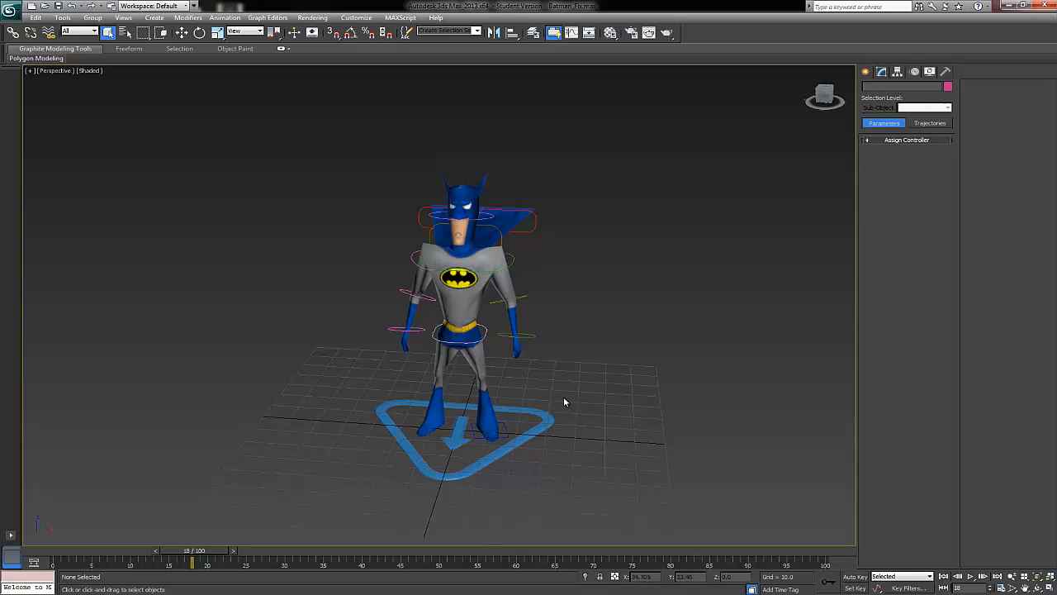
Switch the character rig to animation mode and save a new Autodesk FBX export as Batman_Run in the Animations folder
{"action": "left_click", "coordinate": [528, 436]}
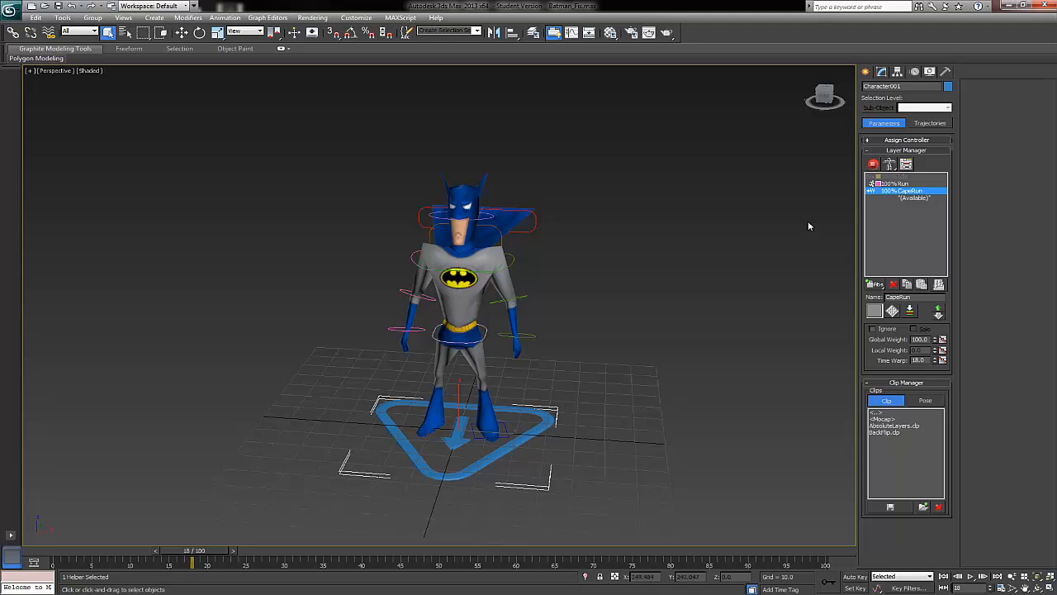
{"action": "left_click", "coordinate": [873, 164]}
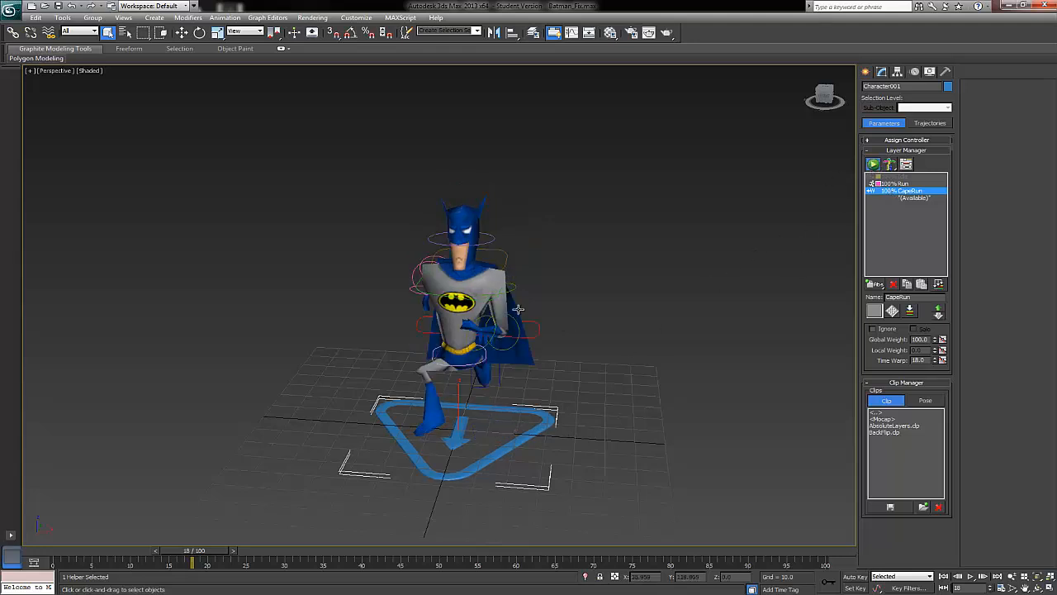
{"action": "left_click", "coordinate": [11, 9]}
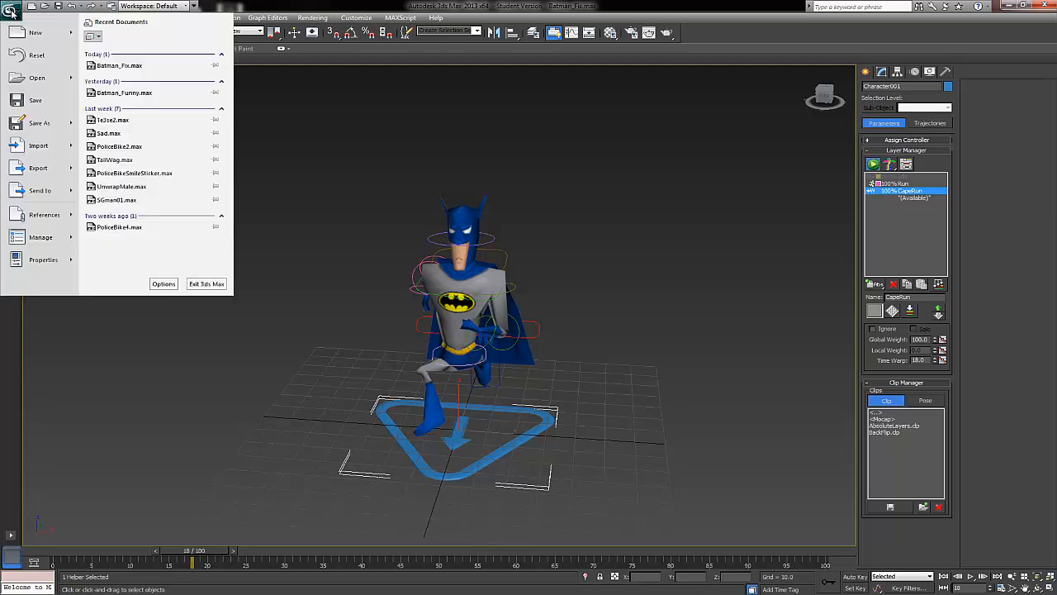
{"action": "left_click", "coordinate": [55, 168]}
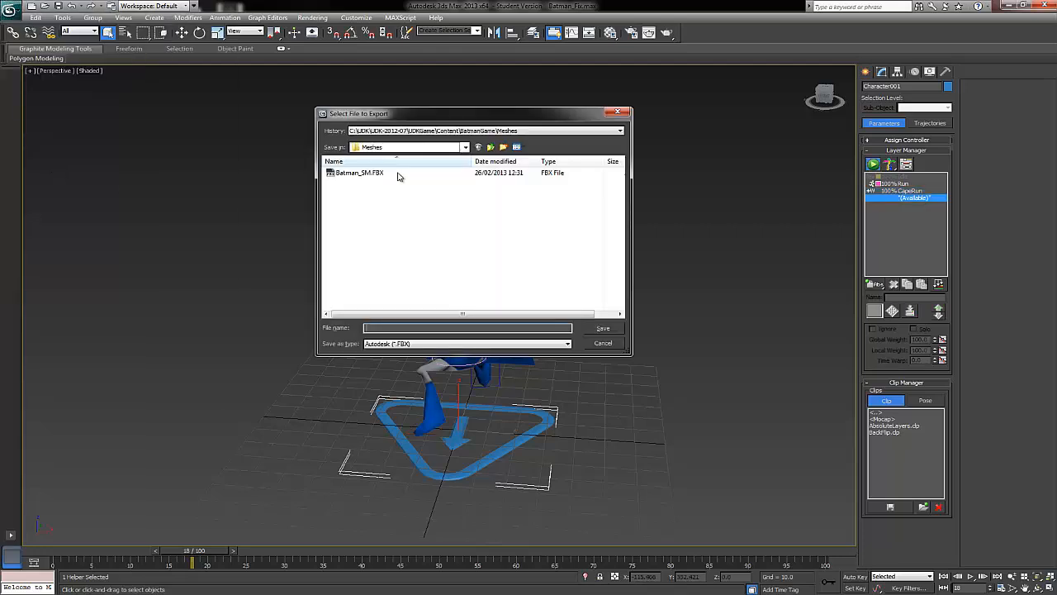
{"action": "left_click", "coordinate": [490, 147]}
{"action": "double_click", "coordinate": [353, 173]}
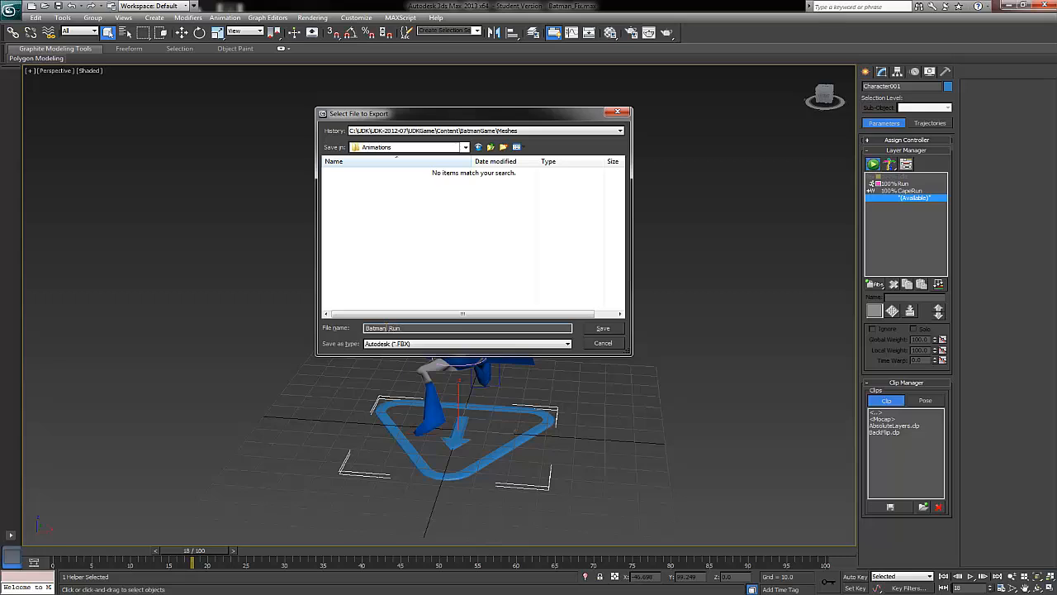
{"action": "key", "text": "Return"}
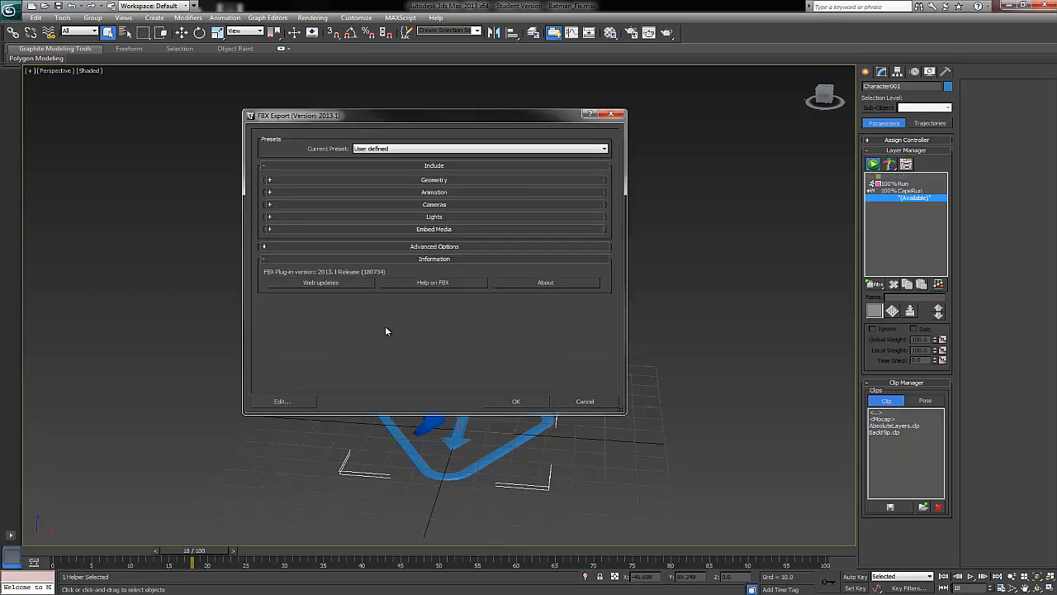
Check the geometry options and include animation in the FBX export with Bake Animation enabled
{"action": "left_click", "coordinate": [427, 181]}
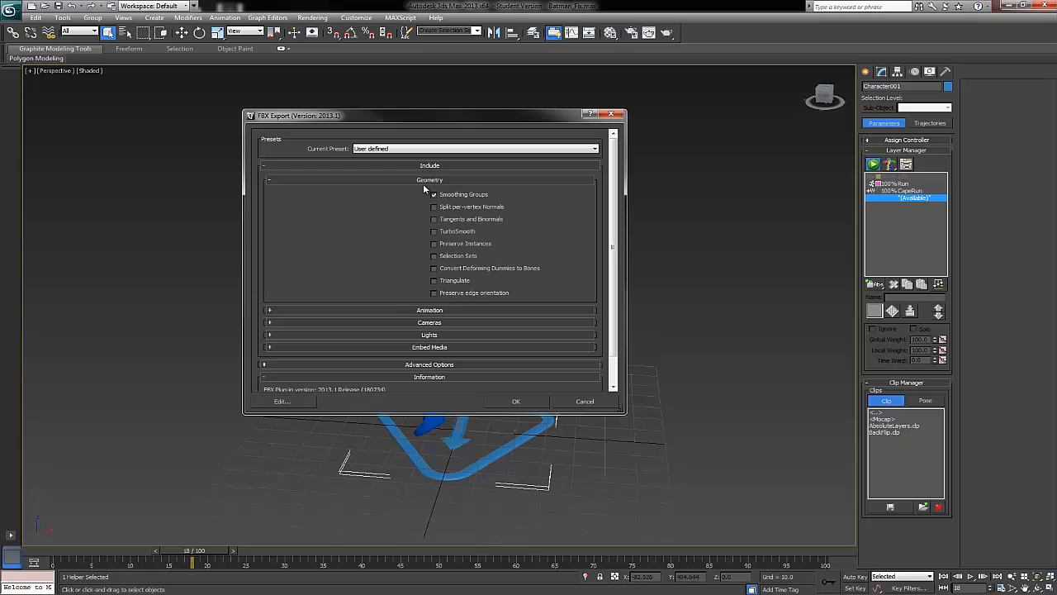
{"action": "left_click", "coordinate": [425, 181]}
{"action": "left_click", "coordinate": [404, 192]}
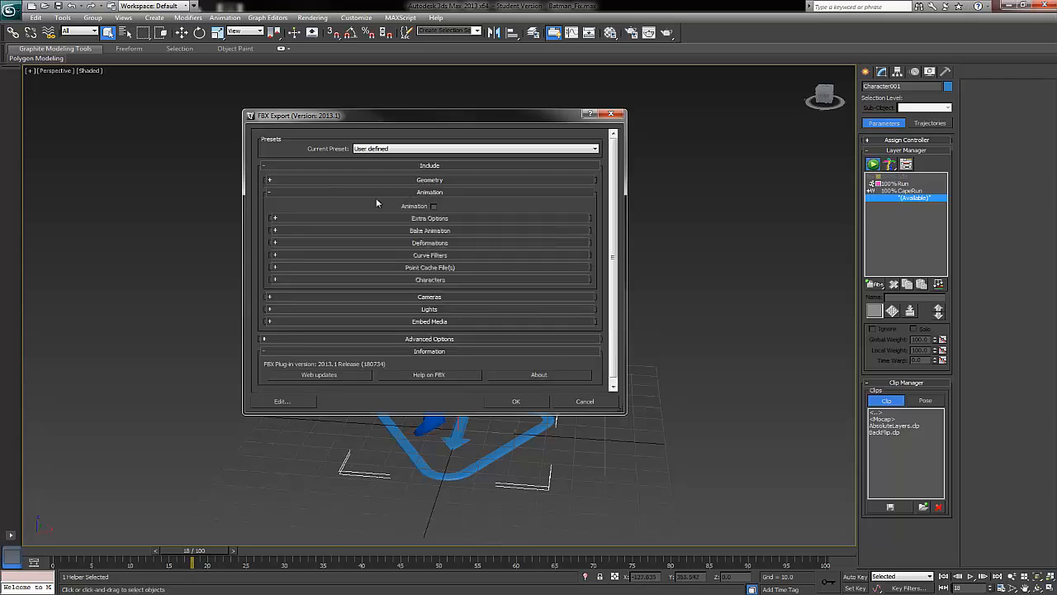
{"action": "left_click", "coordinate": [435, 207]}
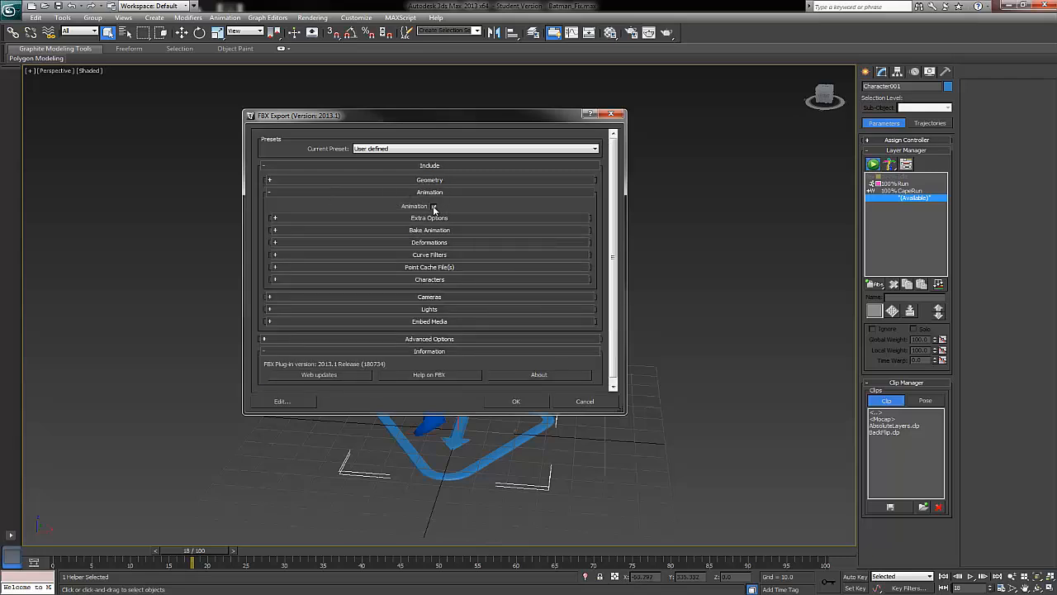
{"action": "left_click", "coordinate": [423, 230]}
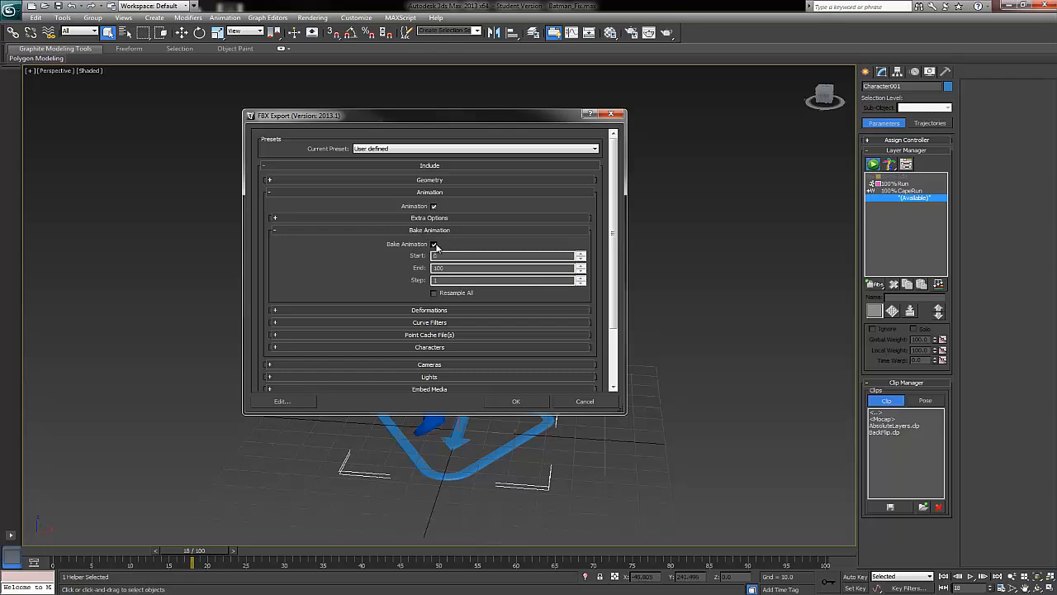
Check the bake start and end frames, run the FBX export of the run animation, and close the warnings report
{"action": "double_click", "coordinate": [433, 255]}
{"action": "double_click", "coordinate": [463, 266]}
{"action": "left_click", "coordinate": [441, 268]}
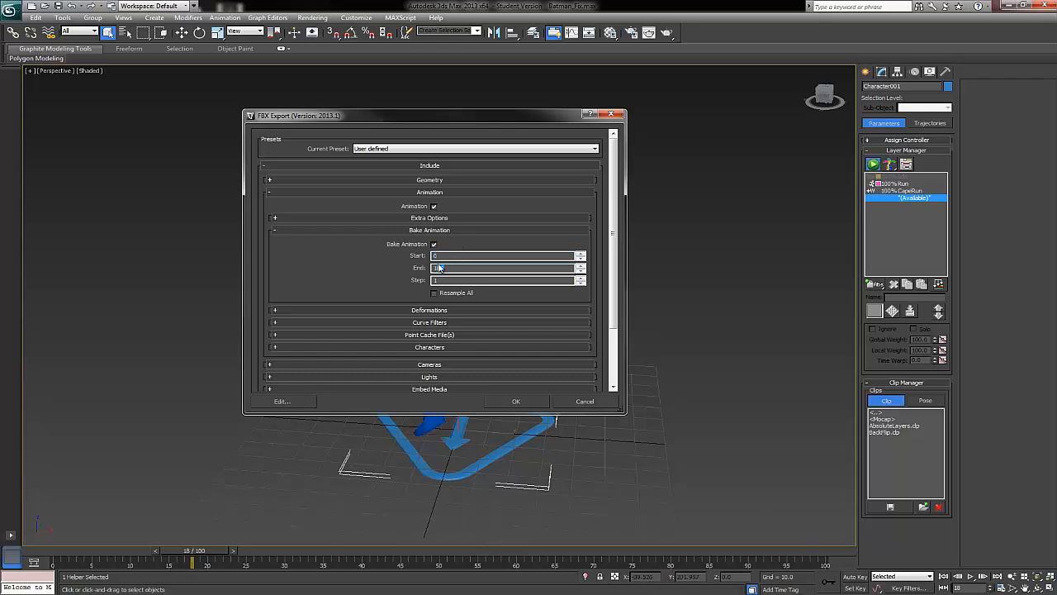
{"action": "left_click", "coordinate": [512, 403]}
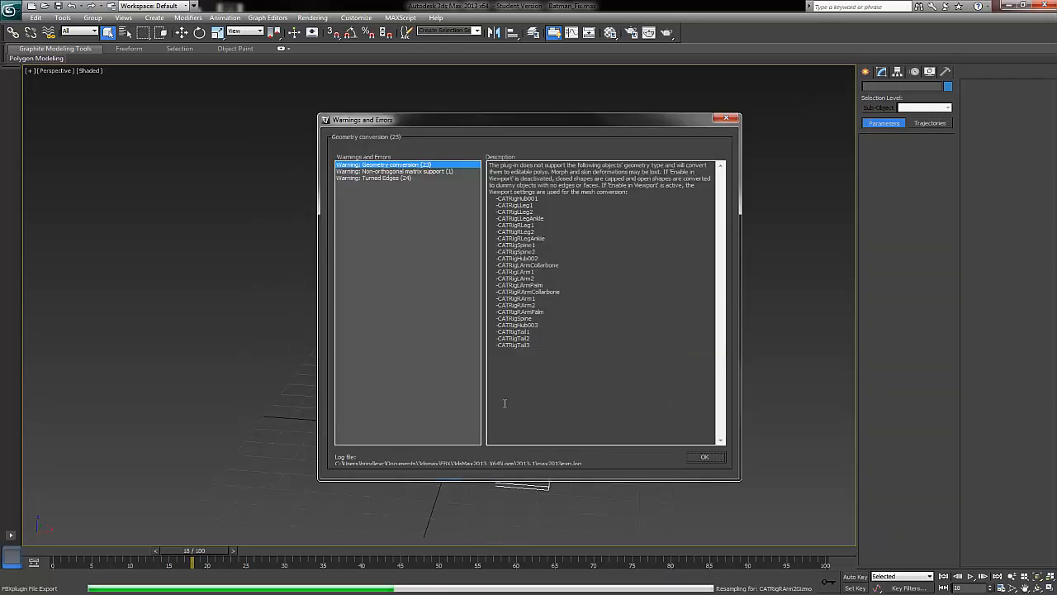
{"action": "left_click", "coordinate": [694, 460]}
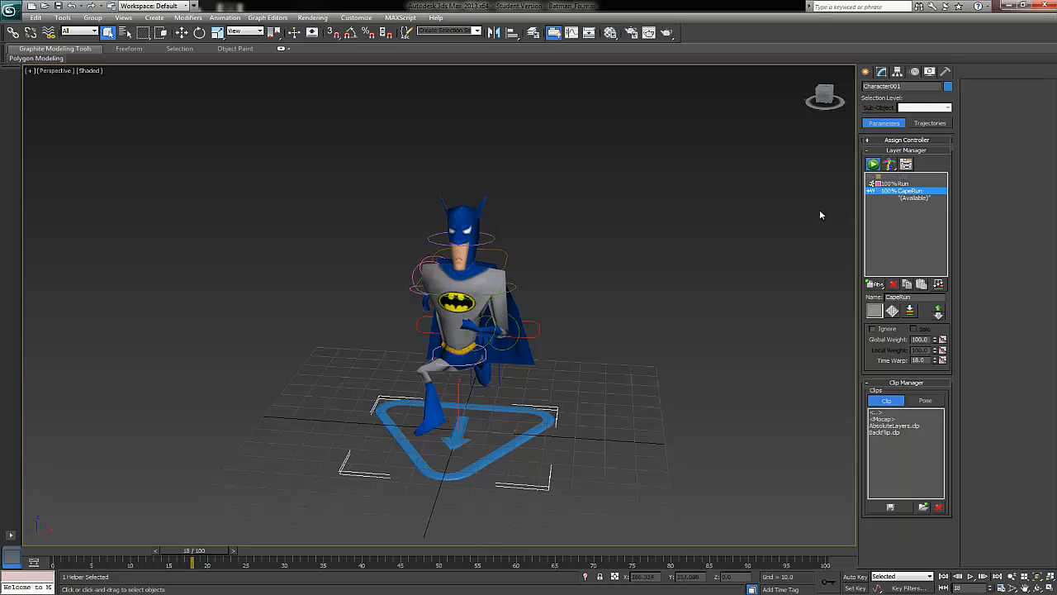
Disable the CapeRun and Run layers and enable the Idle layer on the character rig
{"action": "double_click", "coordinate": [892, 191]}
{"action": "double_click", "coordinate": [895, 183]}
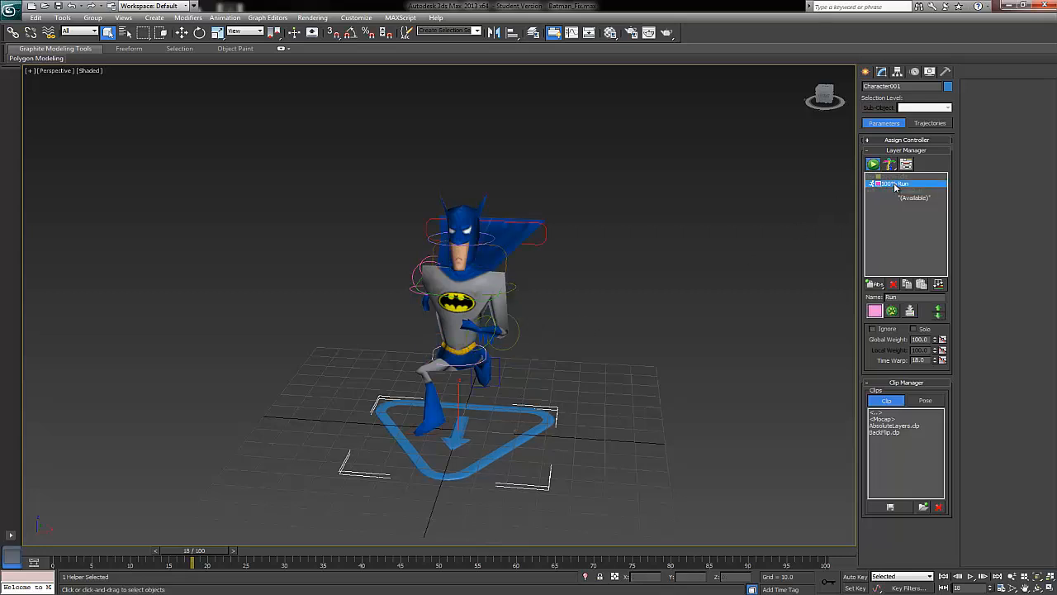
{"action": "double_click", "coordinate": [901, 177]}
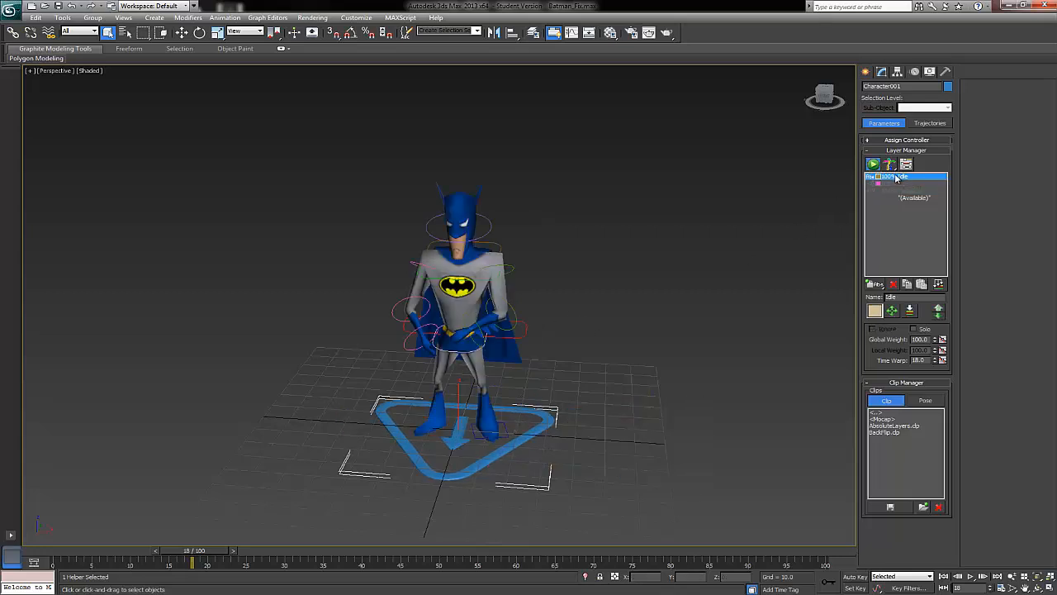
Save a new Autodesk FBX export of the idle animation as Batman_Idle in the Animations folder
{"action": "left_click", "coordinate": [10, 11]}
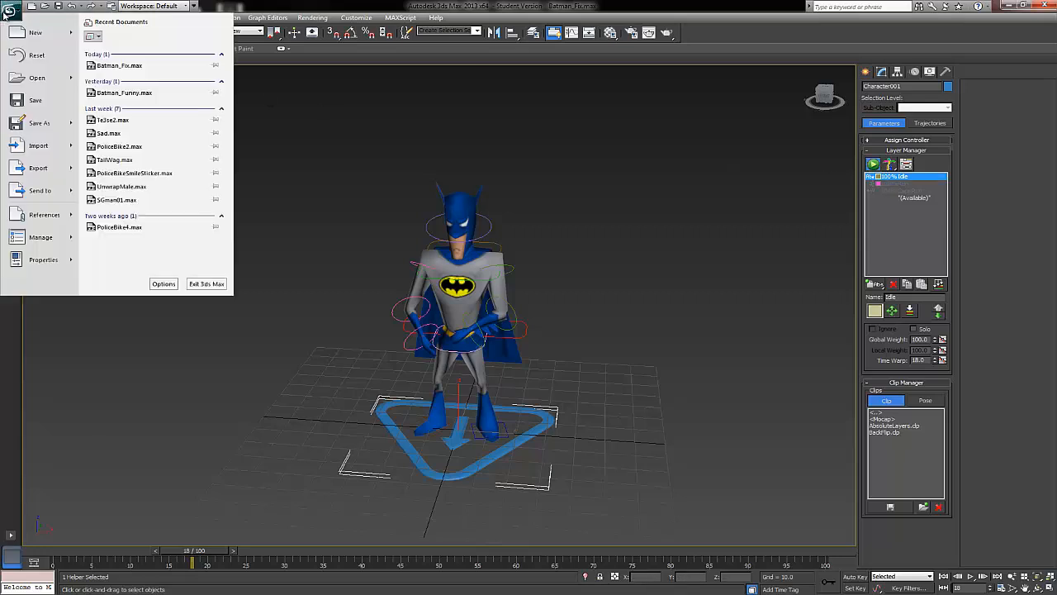
{"action": "left_click", "coordinate": [32, 167]}
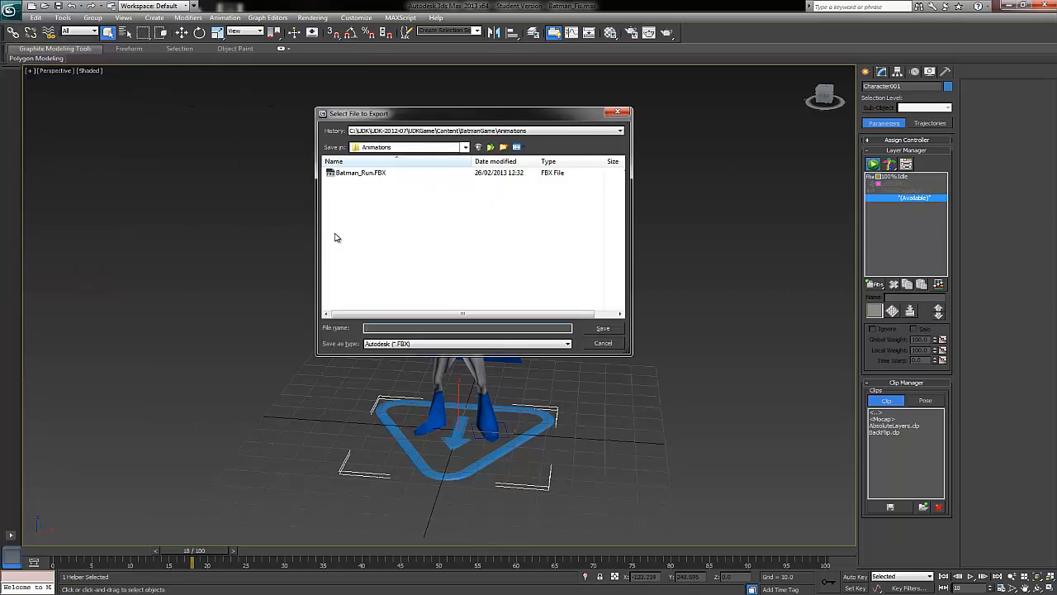
{"action": "left_click", "coordinate": [372, 329]}
{"action": "type", "text": "Ba"}
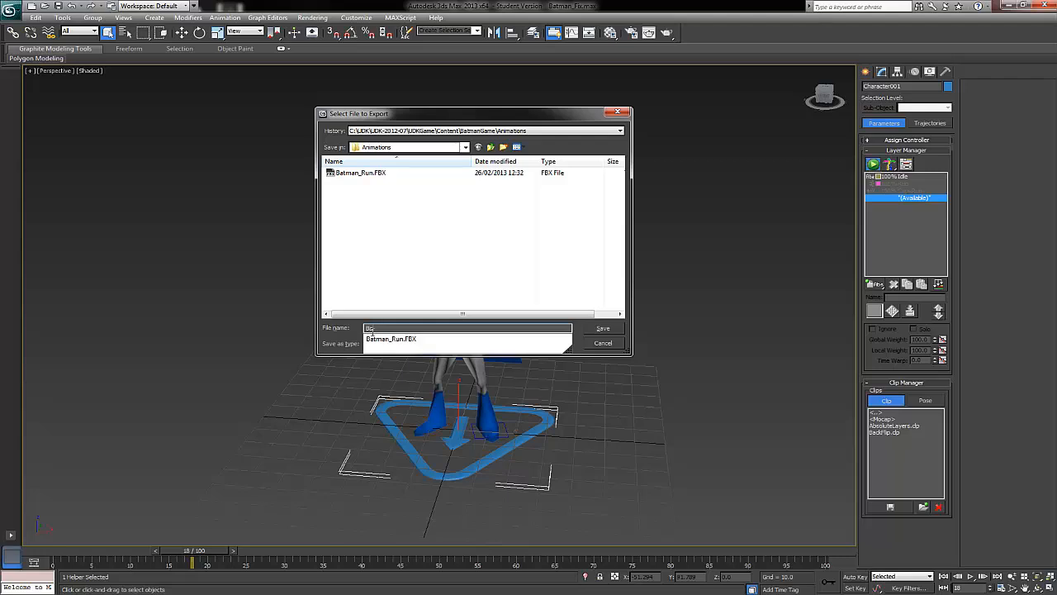
{"action": "type", "text": "tman_Idle"}
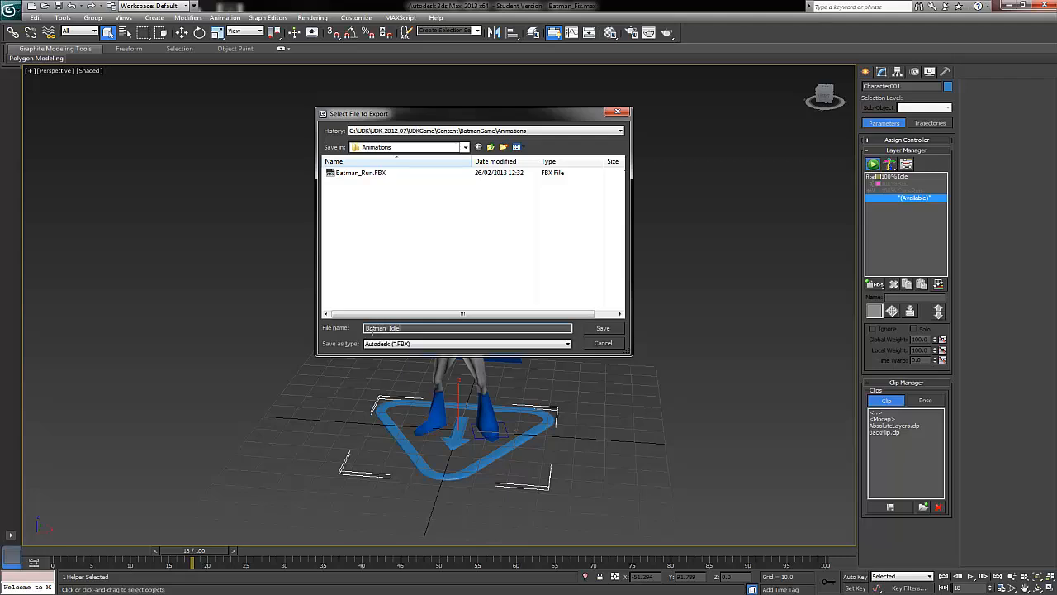
{"action": "key", "text": "Return"}
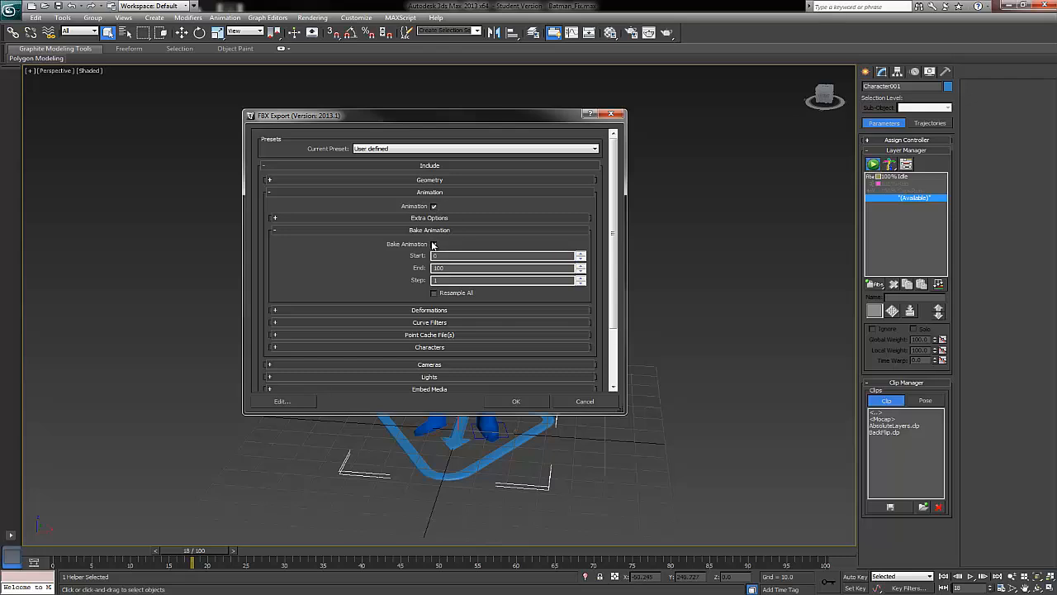
Run the baked FBX export of the idle animation, close the warnings report, and return the rig to setup mode
{"action": "left_click", "coordinate": [507, 401]}
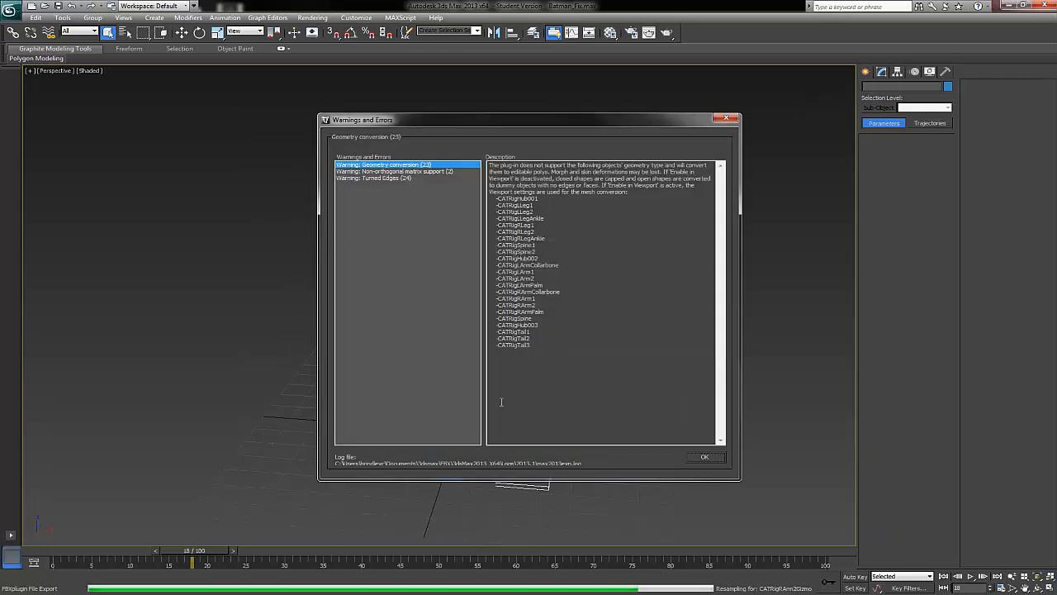
{"action": "left_click", "coordinate": [705, 457]}
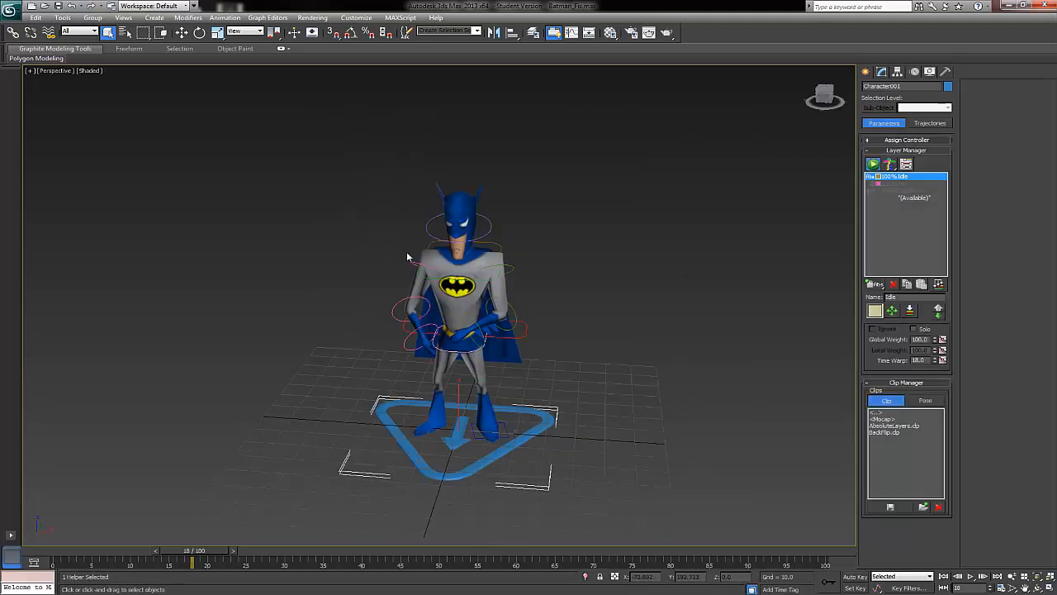
{"action": "left_click", "coordinate": [872, 163]}
{"action": "left_click", "coordinate": [579, 233]}
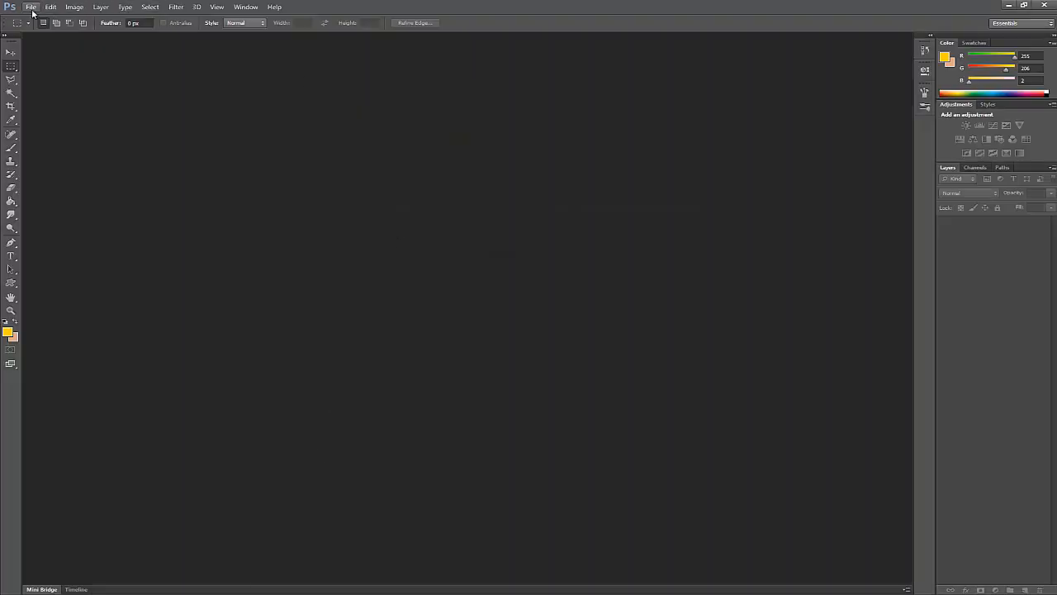
Switch to Photoshop and open the recent Batman_D.psd texture file
{"action": "left_click", "coordinate": [31, 7]}
{"action": "mouse_move", "coordinate": [74, 77]}
{"action": "left_click", "coordinate": [193, 79]}
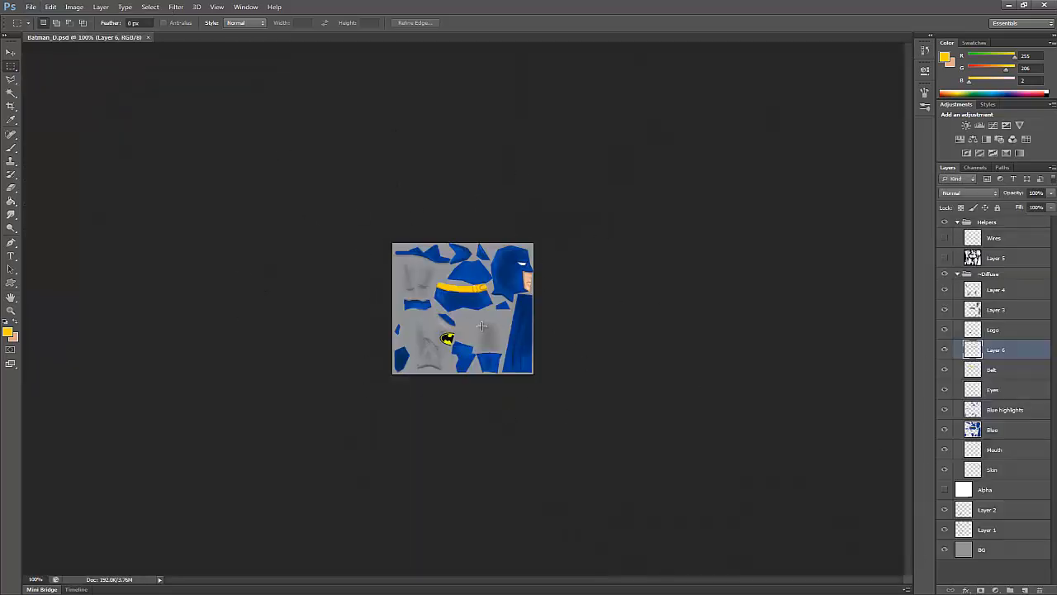
Start saving a copy of the texture and choose the UDK-2012-07 UDKGame Content/BatmanGame/Textures folder on drive C as the location
{"action": "left_click", "coordinate": [30, 7]}
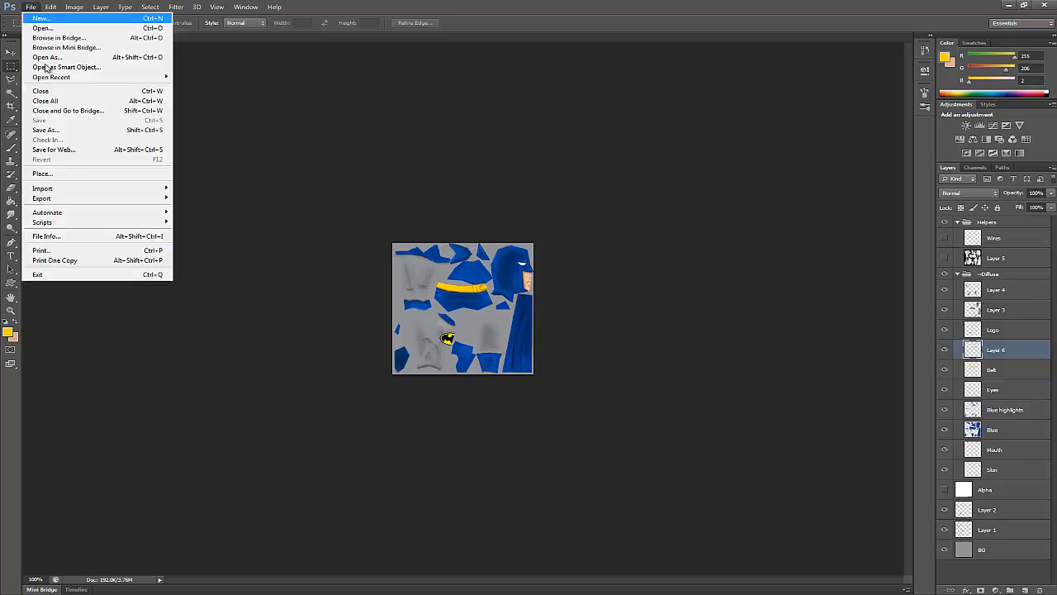
{"action": "left_click", "coordinate": [50, 130]}
{"action": "left_click", "coordinate": [500, 112]}
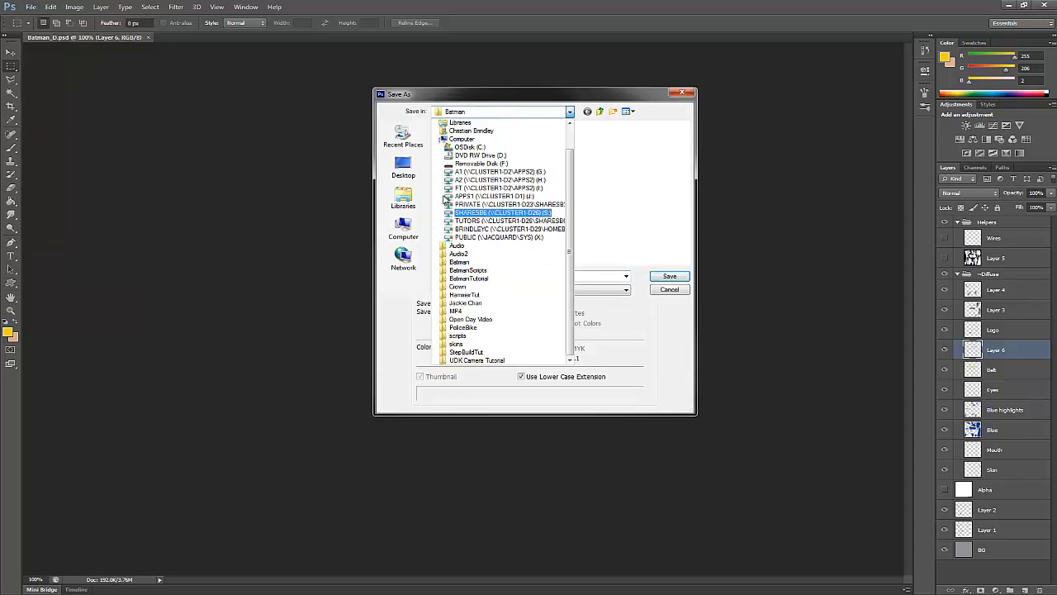
{"action": "left_click", "coordinate": [465, 147]}
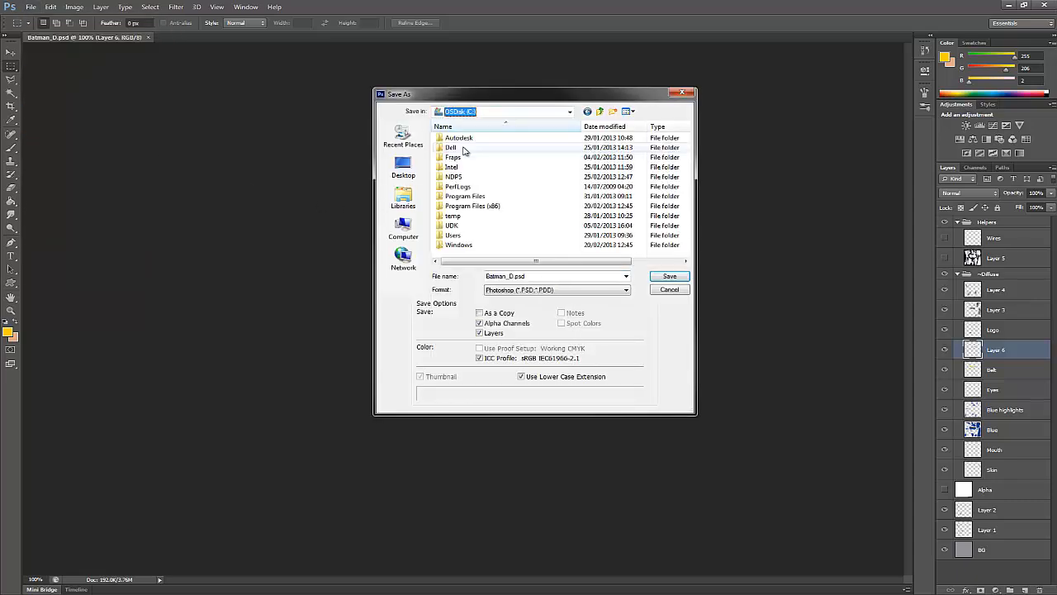
{"action": "double_click", "coordinate": [469, 231]}
{"action": "double_click", "coordinate": [462, 234]}
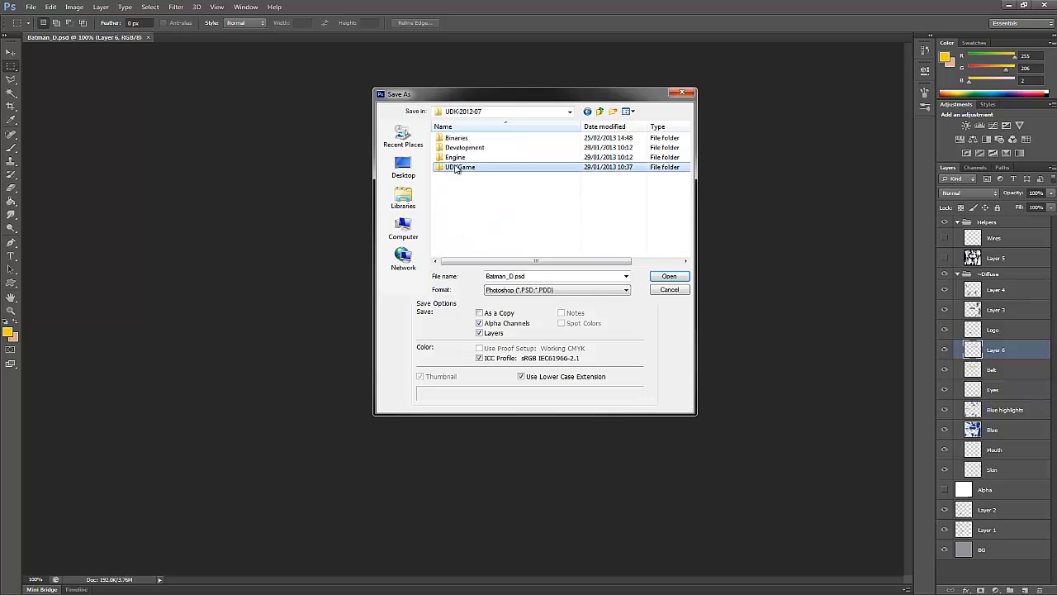
{"action": "double_click", "coordinate": [456, 167]}
{"action": "double_click", "coordinate": [457, 167]}
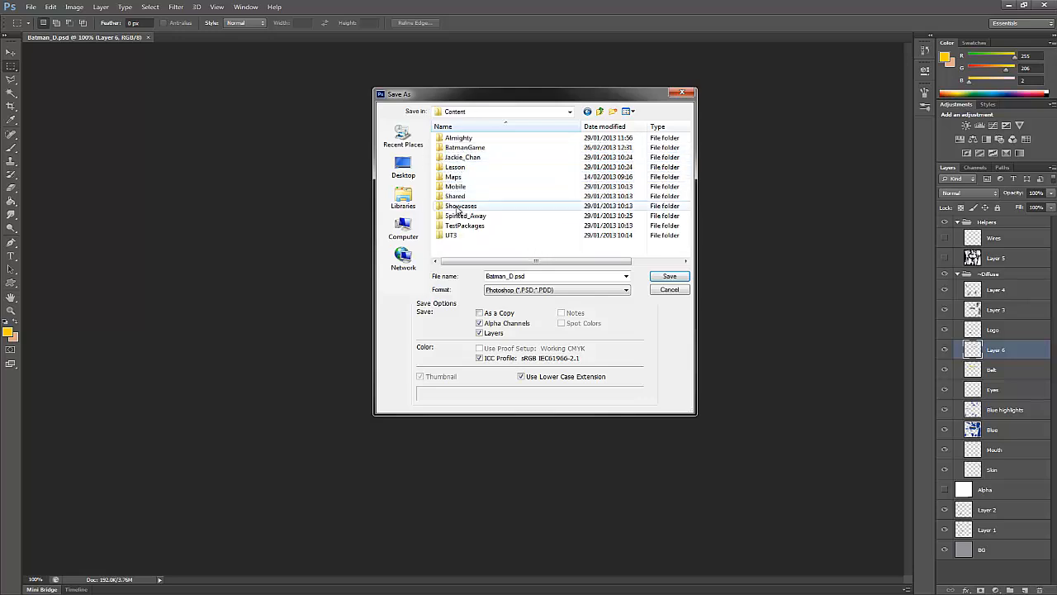
{"action": "left_click", "coordinate": [459, 148]}
{"action": "double_click", "coordinate": [459, 147]}
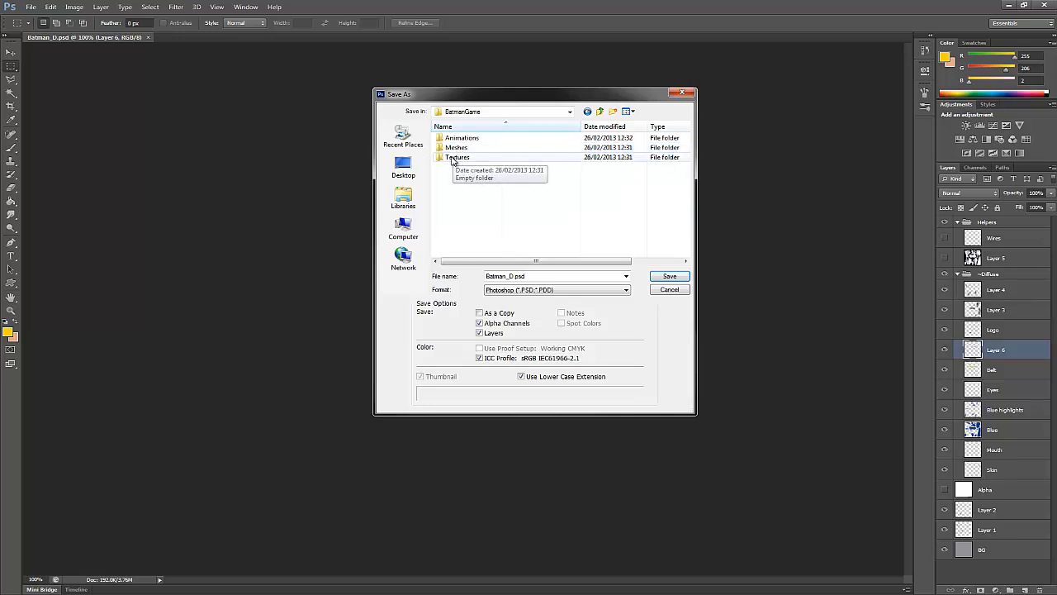
{"action": "double_click", "coordinate": [459, 158]}
Save the texture as a Targa file named Batman_D.tga with a resolution of 24 bits/pixel
{"action": "double_click", "coordinate": [487, 276]}
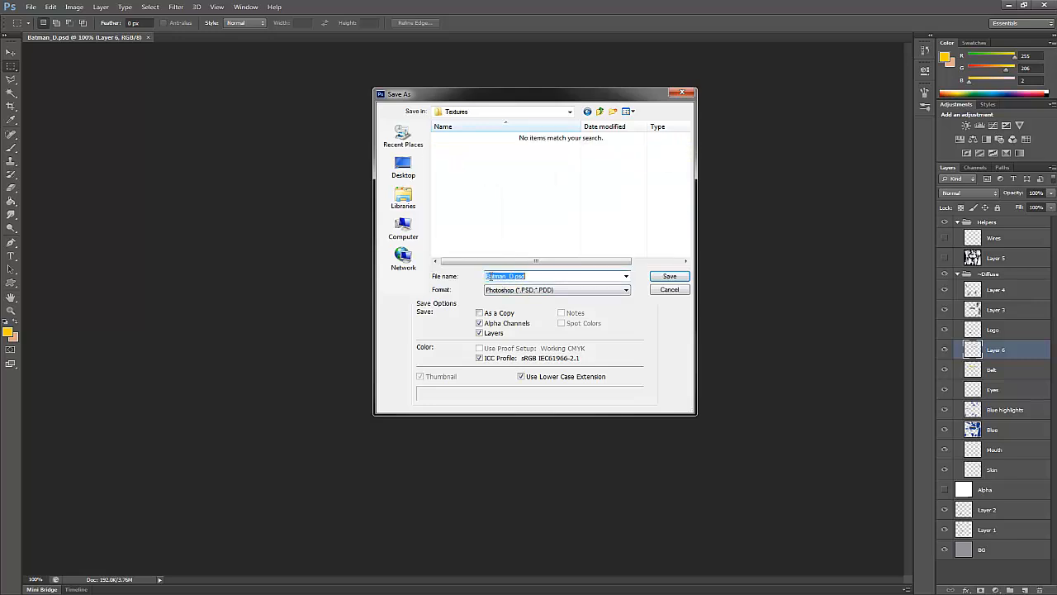
{"action": "left_click", "coordinate": [515, 291]}
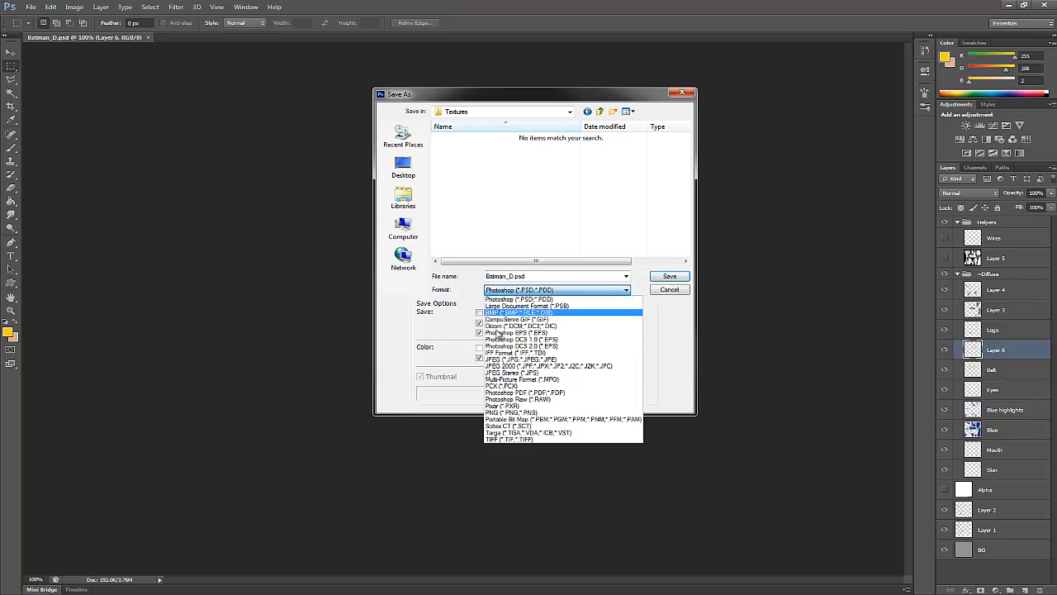
{"action": "left_click", "coordinate": [502, 435]}
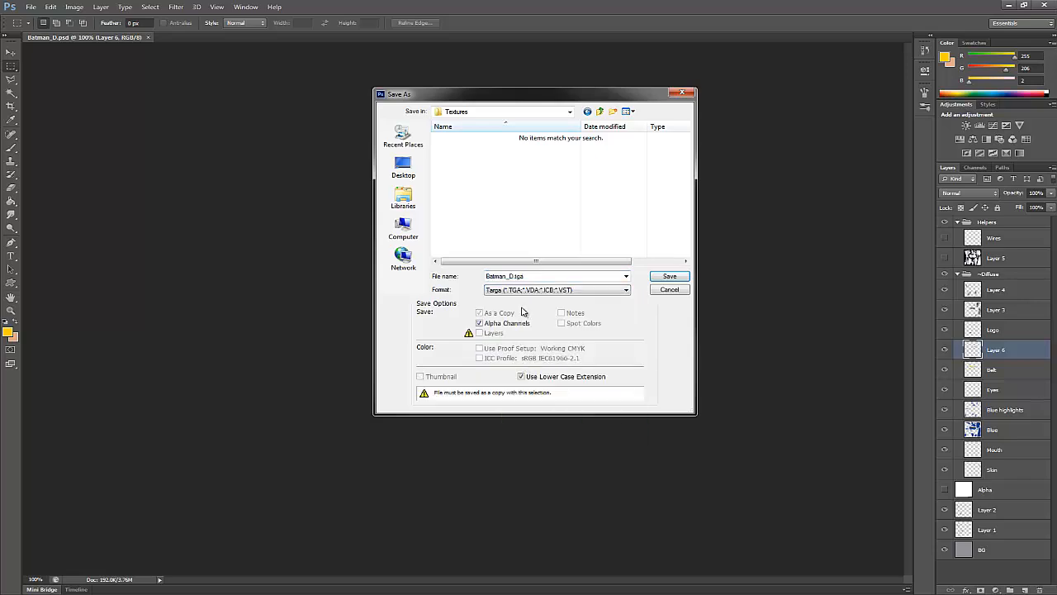
{"action": "left_click", "coordinate": [658, 276]}
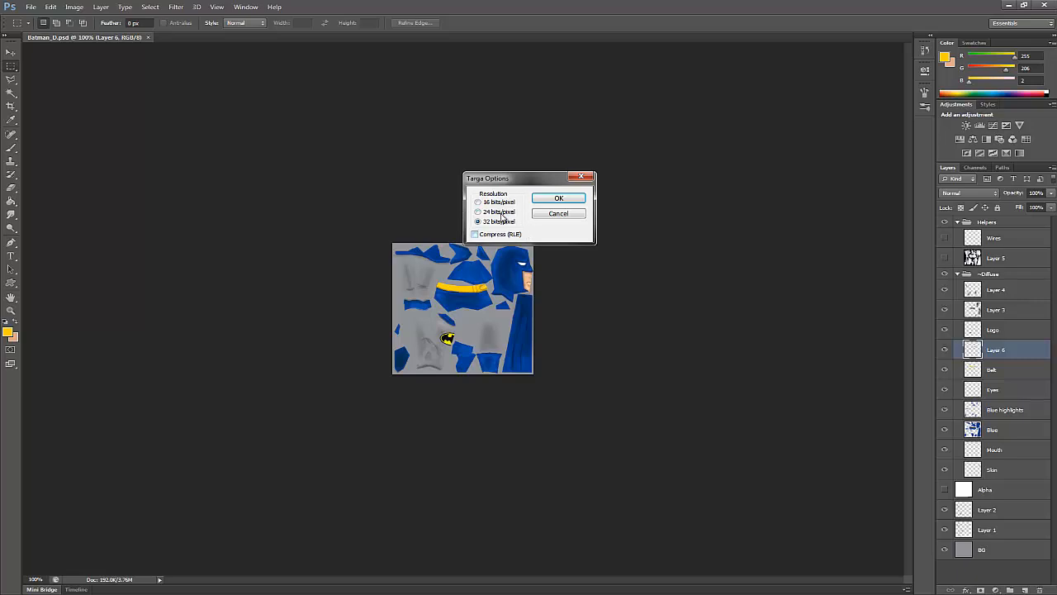
{"action": "left_click", "coordinate": [500, 211]}
{"action": "left_click", "coordinate": [551, 202]}
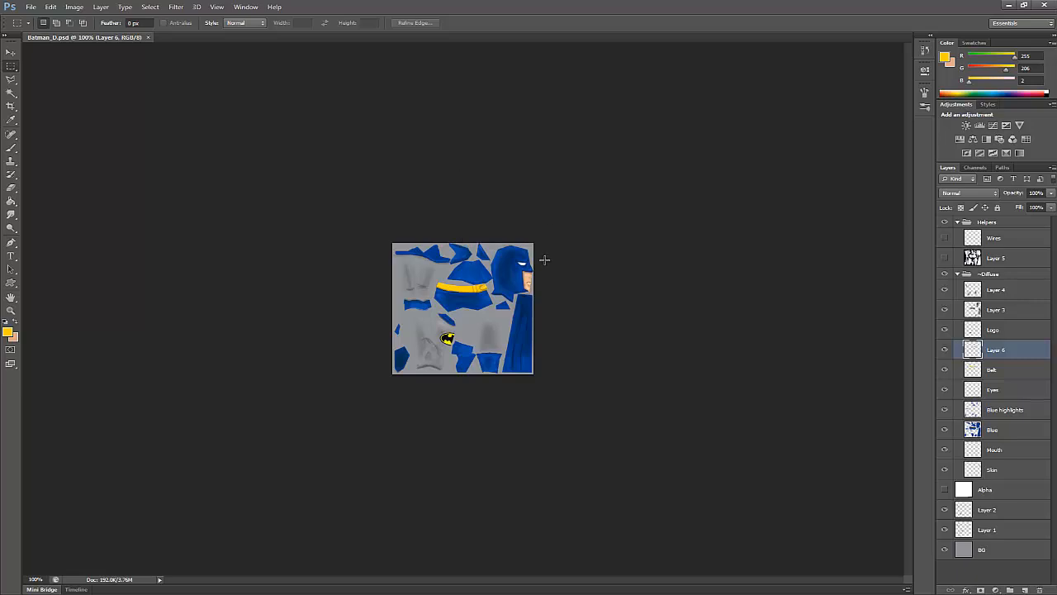